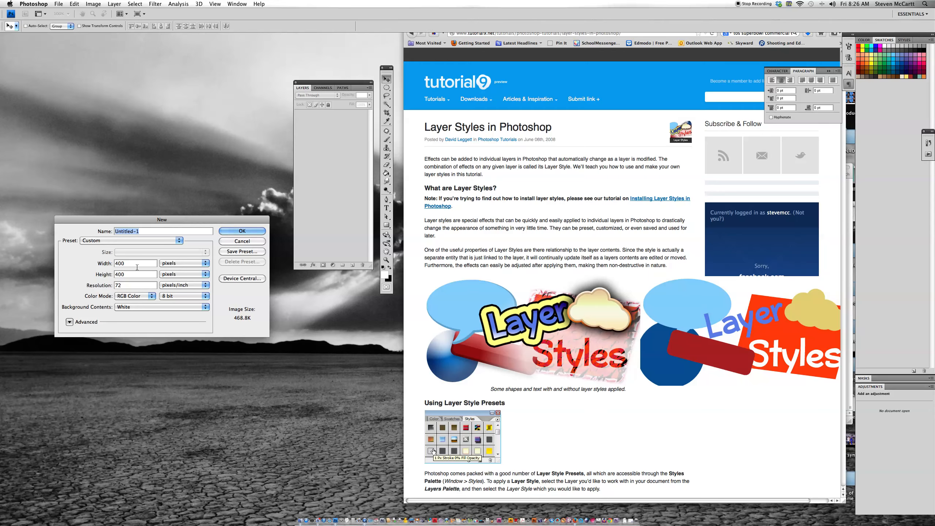
Set the new document's width to 800 pixels.
double_click(136, 264)
text(800)
click(188, 263)
click(187, 263)
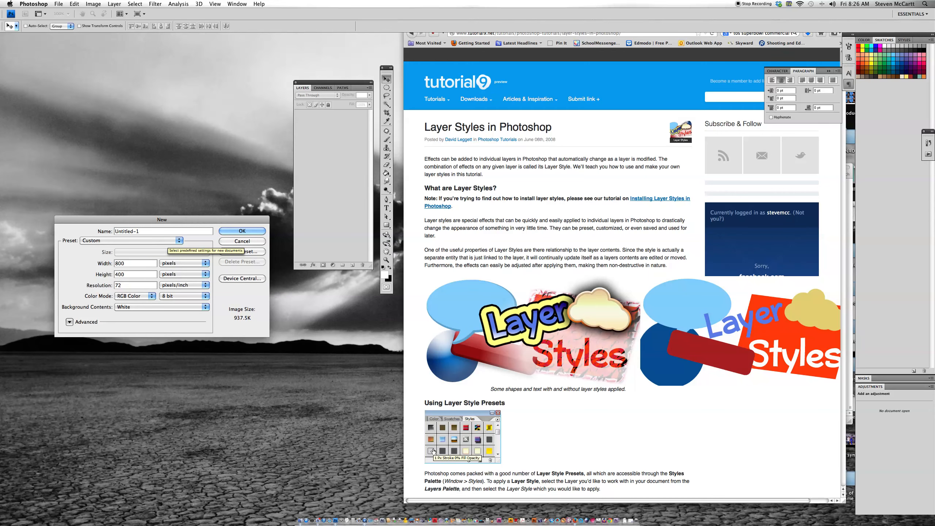
Name the document with the owner's first name followed by "sLayerStyles" and create it.
double_click(118, 232)
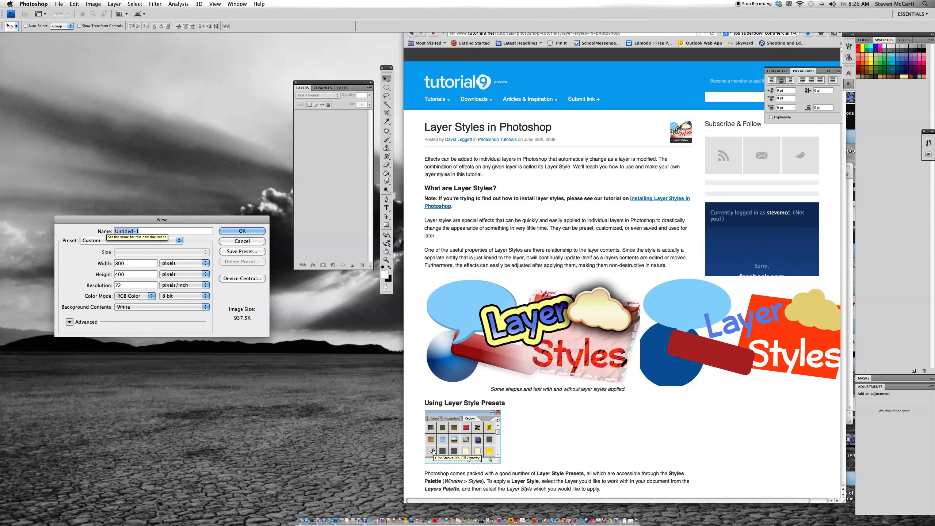
text(Lay)
key(BackSpace)
key(BackSpace)
key(BackSpace)
text(StevesLayer)
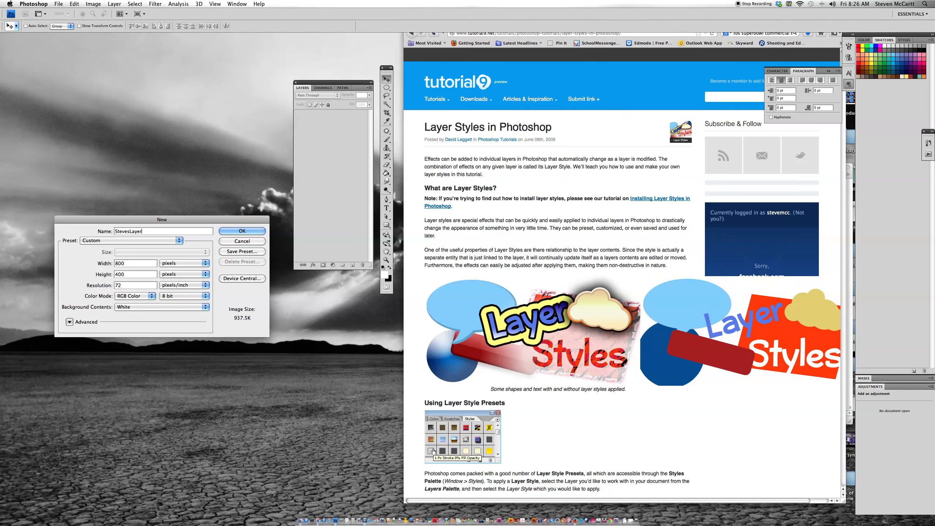
text(Styles)
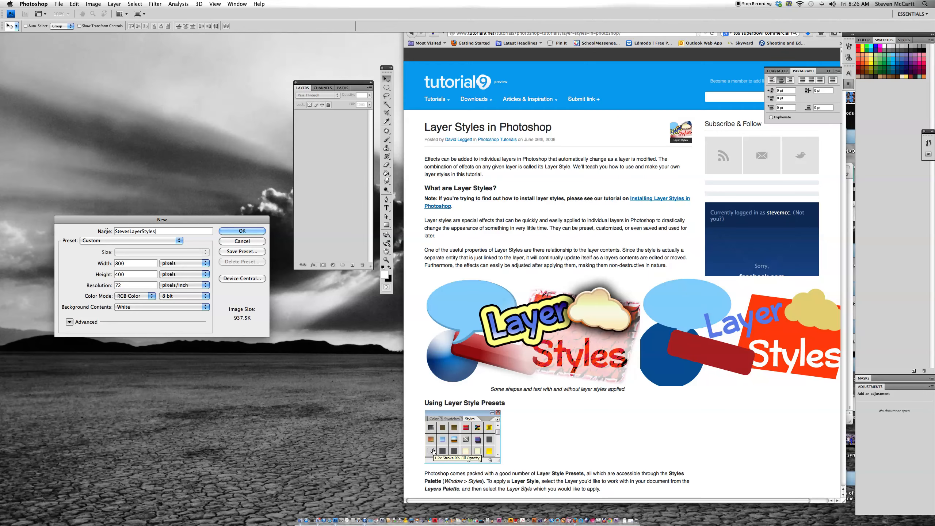
click(137, 286)
click(238, 232)
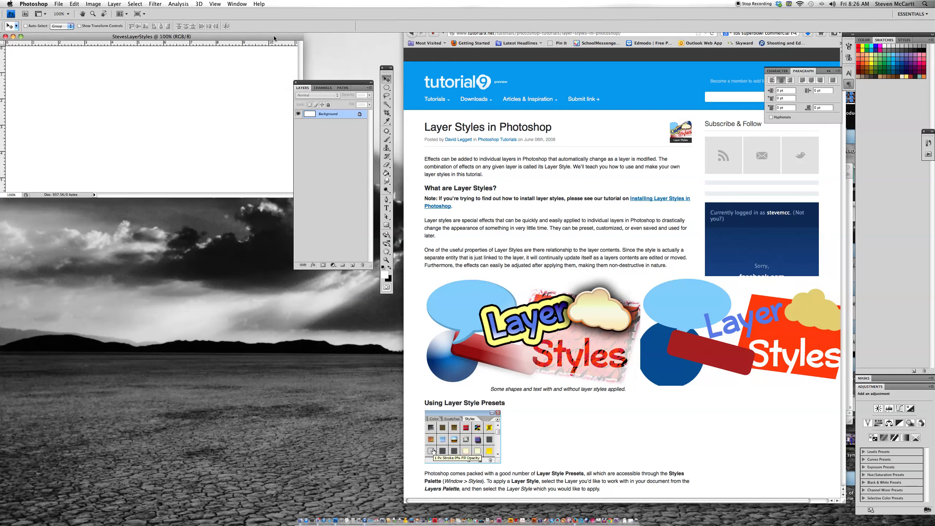
Rearrange the workspace so the document window sits below the Layers panel without overlapping it.
drag(273, 36, 304, 284)
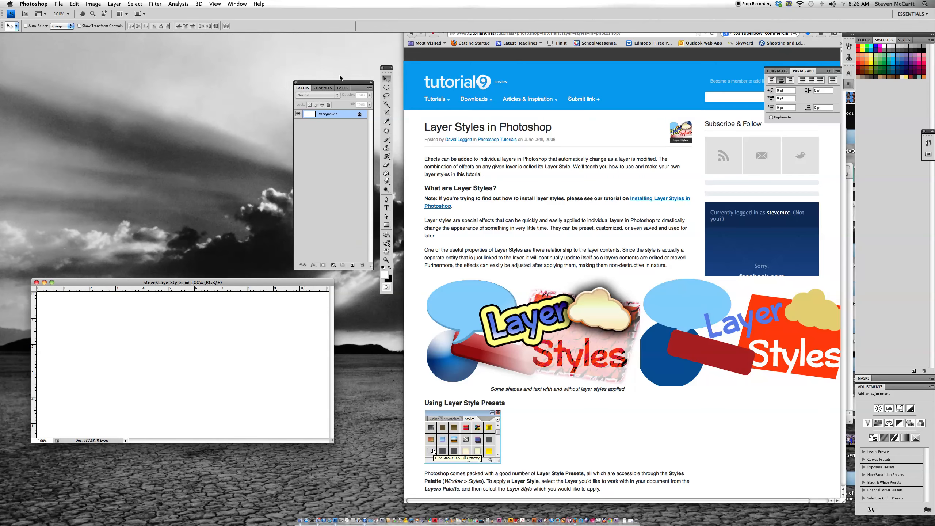
drag(358, 82, 331, 41)
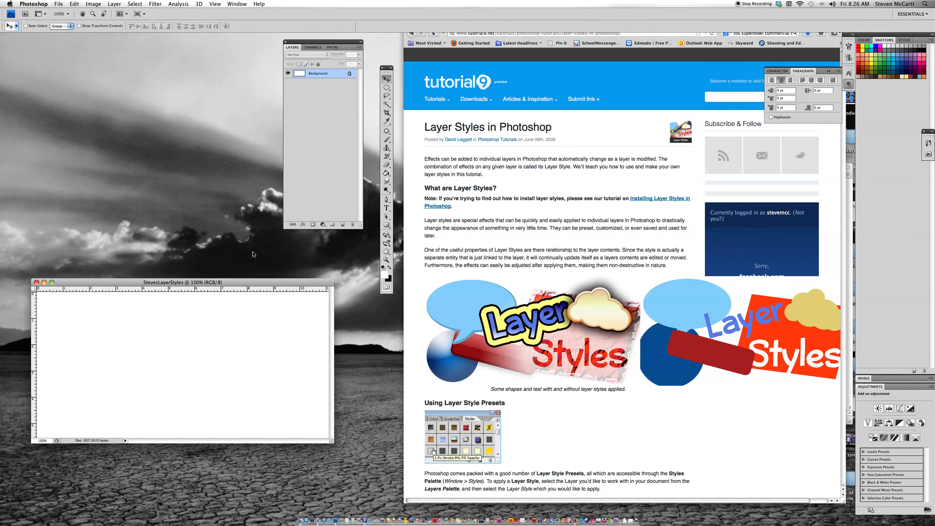
drag(301, 282, 303, 258)
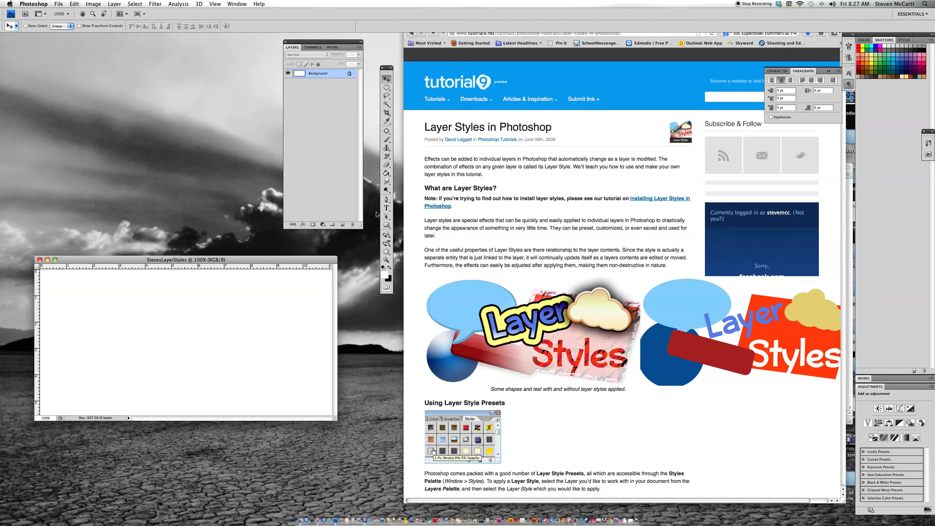
Add a text box across most of the canvas, enter the owner's first name and colour it green (14e723).
click(387, 208)
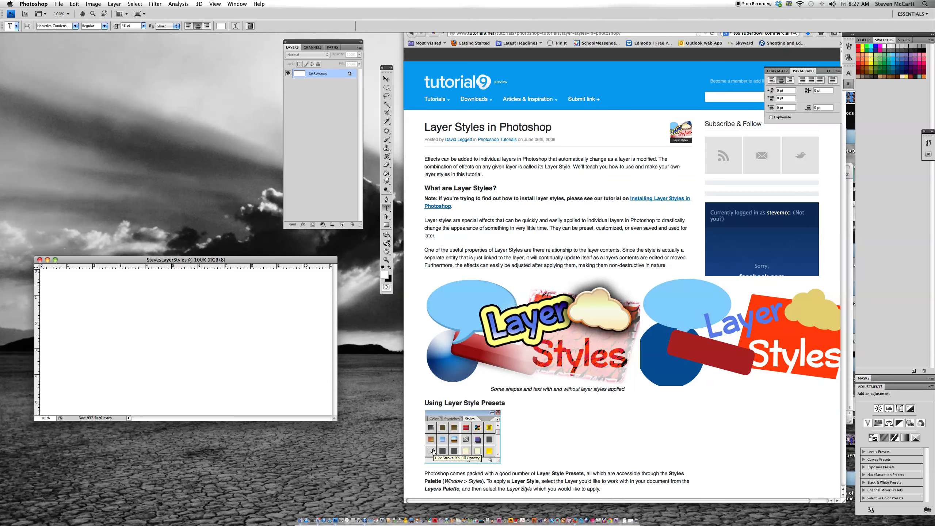
drag(109, 320, 311, 393)
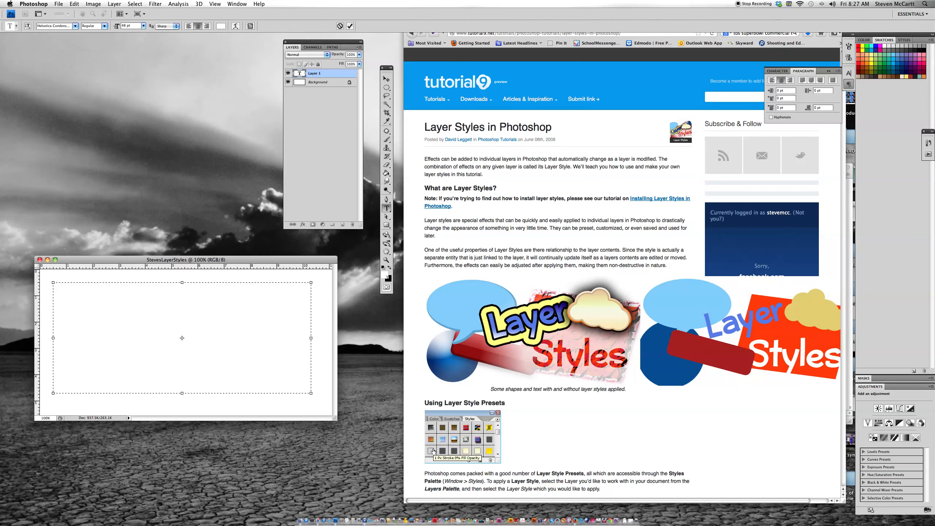
drag(230, 296, 98, 295)
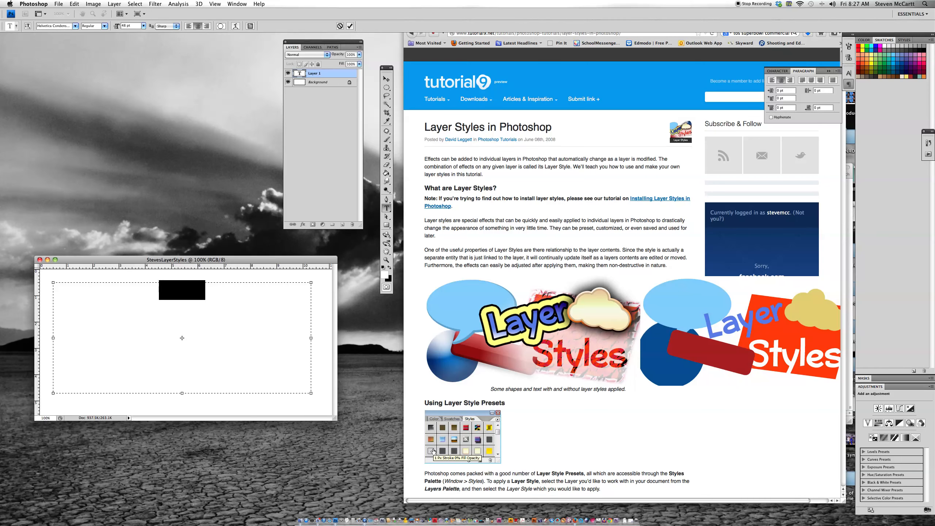
click(221, 26)
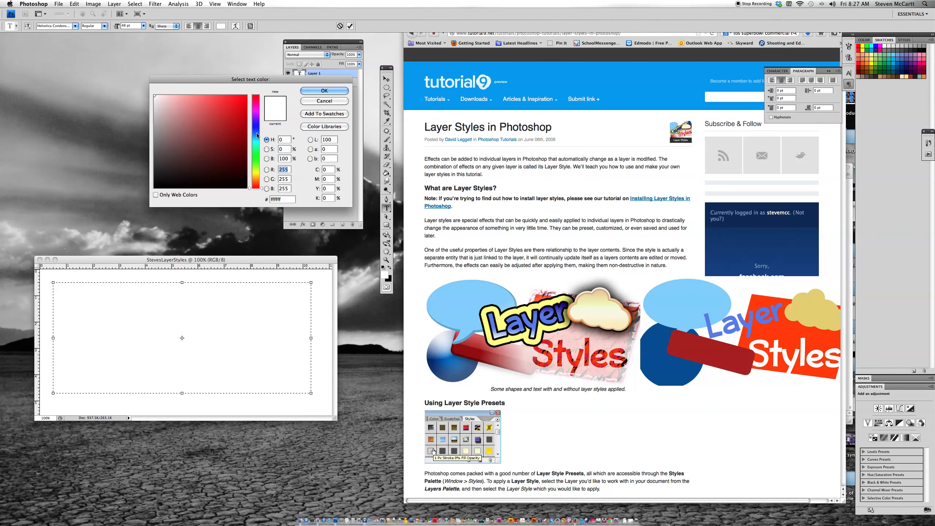
click(257, 156)
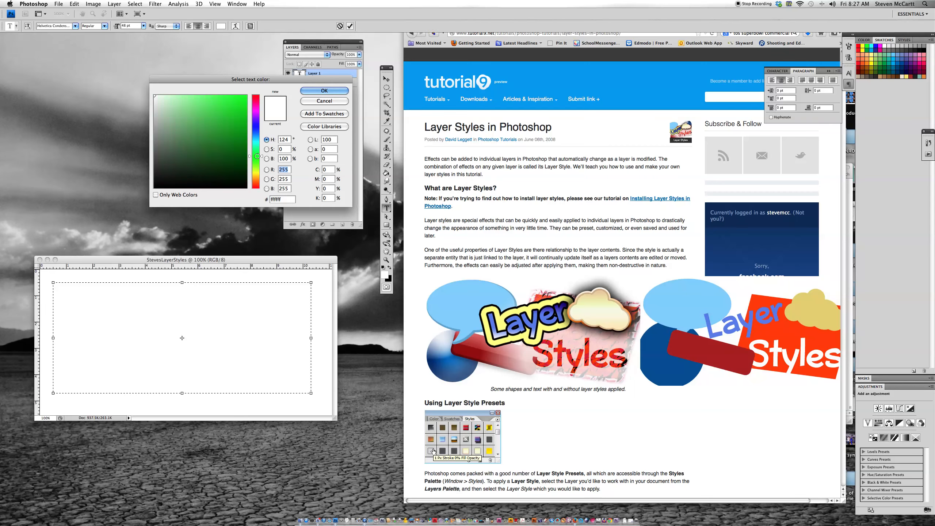
click(239, 103)
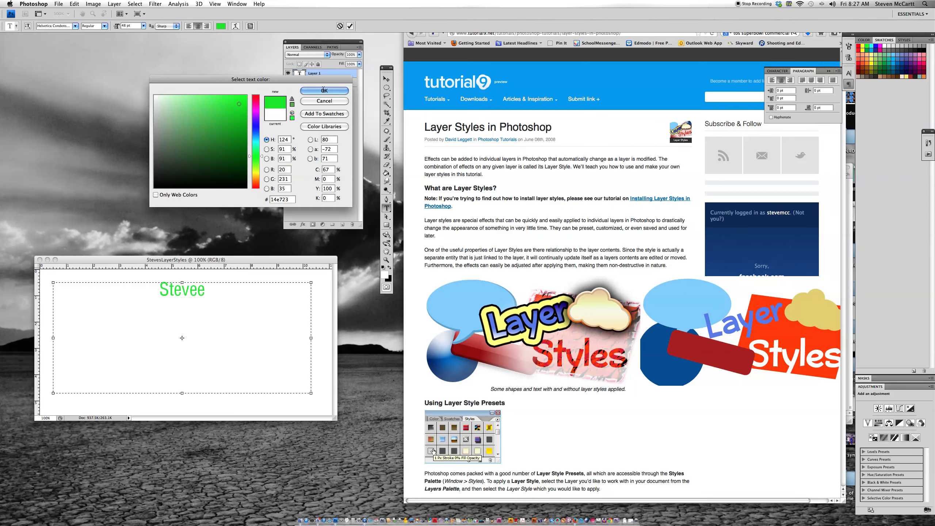
click(324, 90)
Remove the extra last letter from the name text and set its font to Lithos.
click(208, 295)
key(BackSpace)
drag(207, 297, 141, 296)
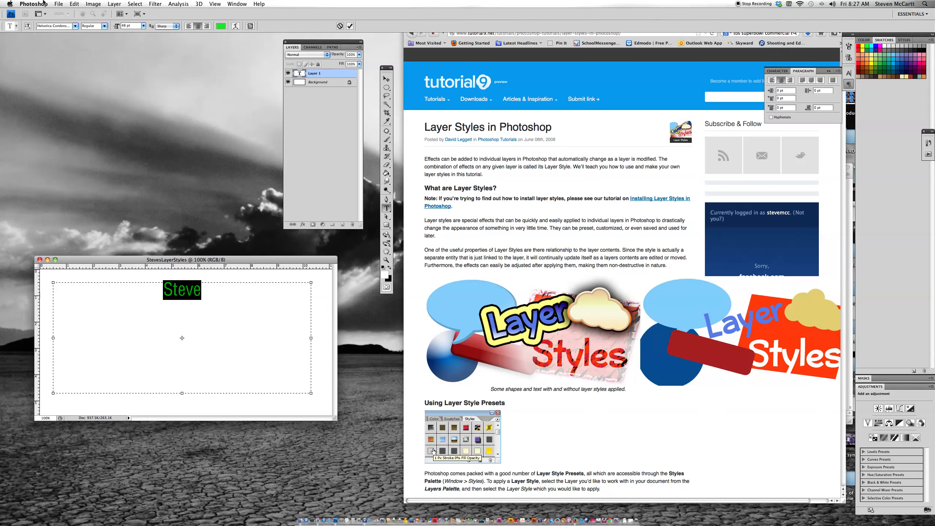
click(75, 27)
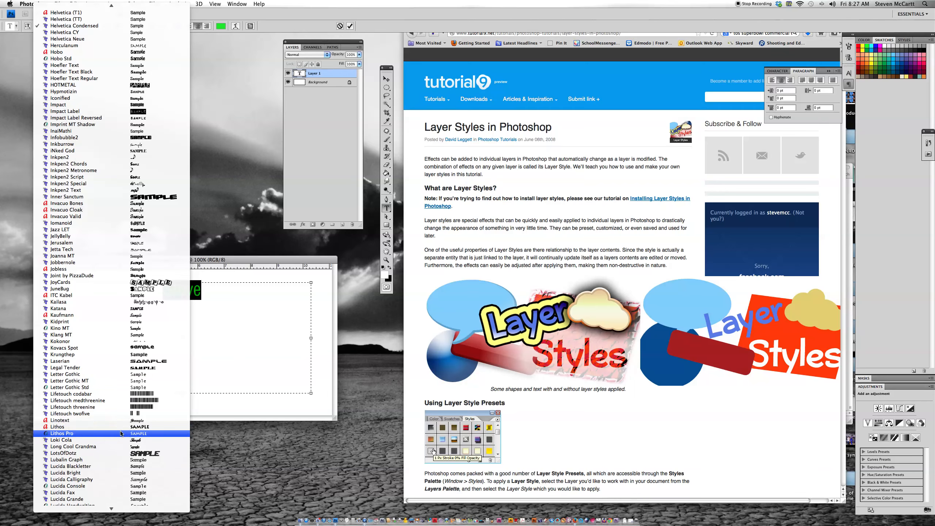
click(123, 428)
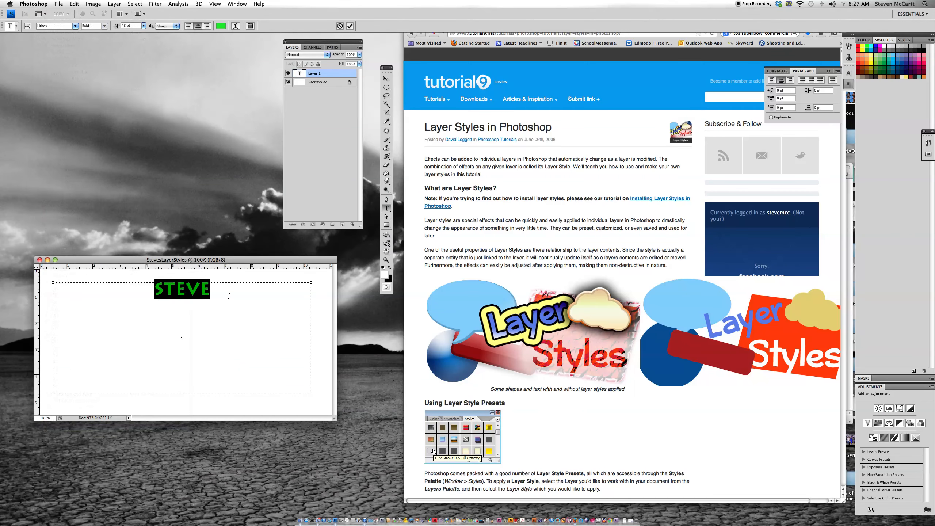
Set the name text's size to 200 pt and move it to the middle of the canvas.
drag(229, 295, 127, 287)
click(143, 26)
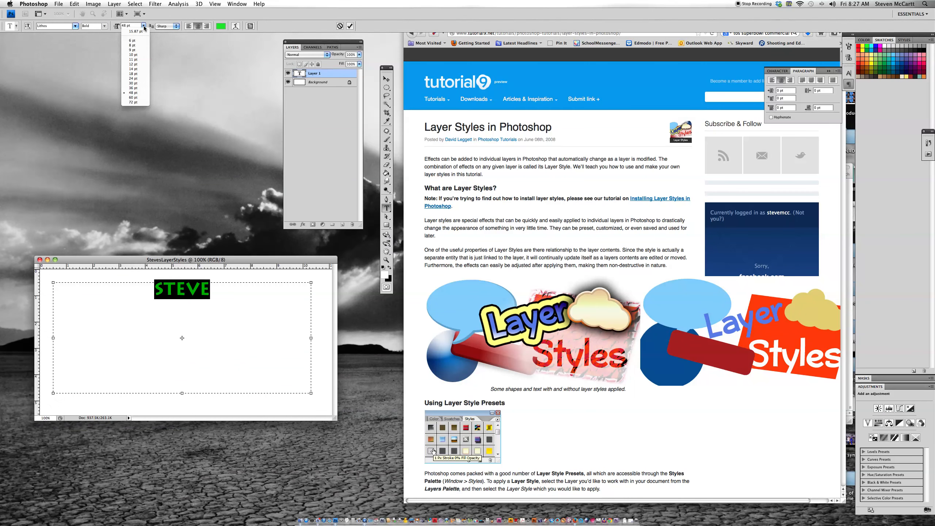
click(146, 102)
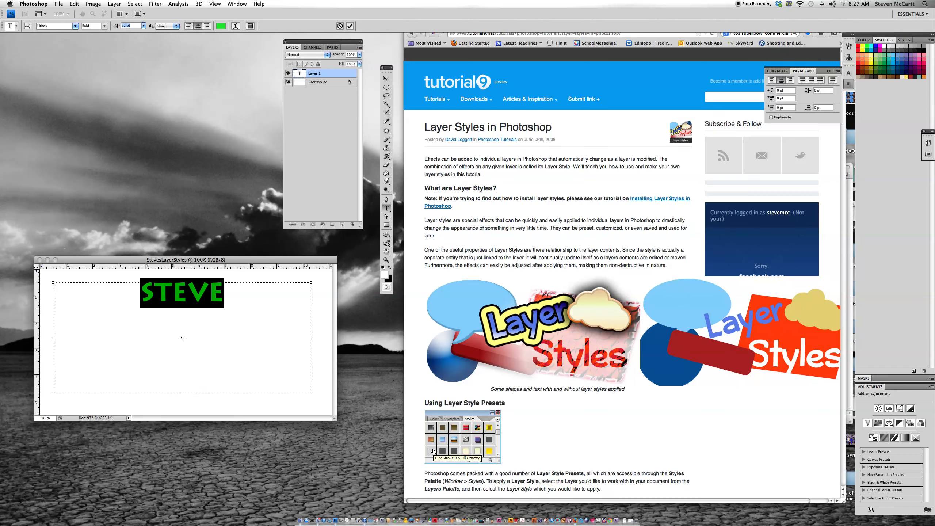
text(200)
key(Return)
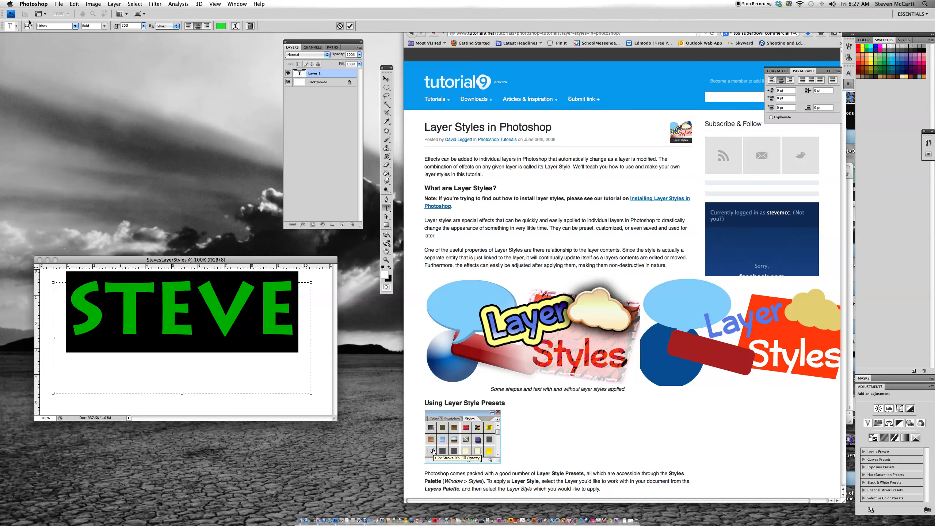
click(386, 78)
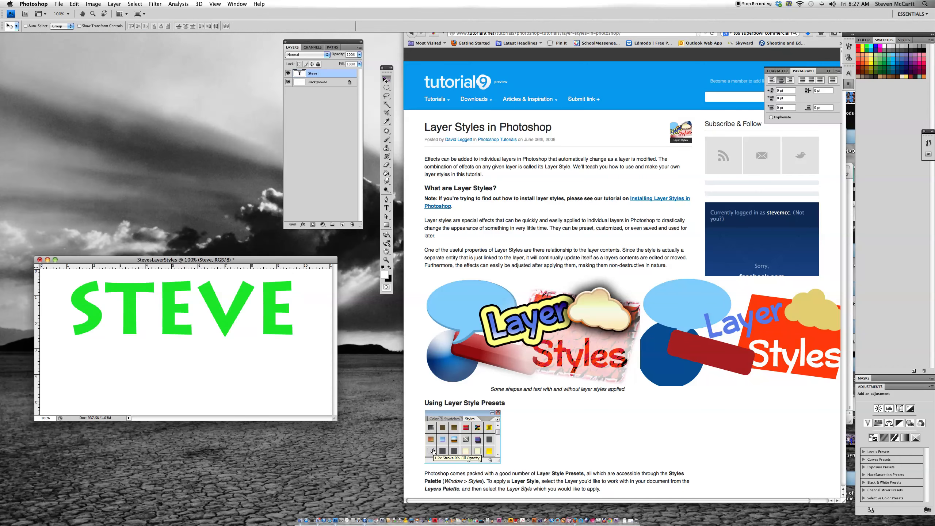
drag(243, 301, 252, 330)
Read the layer styles article through to the section on creating your own effects and styles.
scroll(540, 335, down, 10)
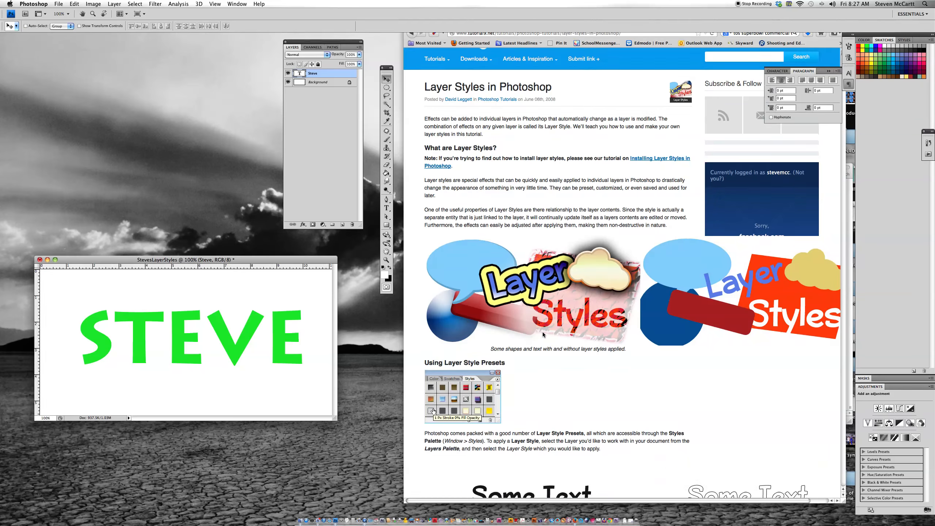
scroll(555, 342, down, 1)
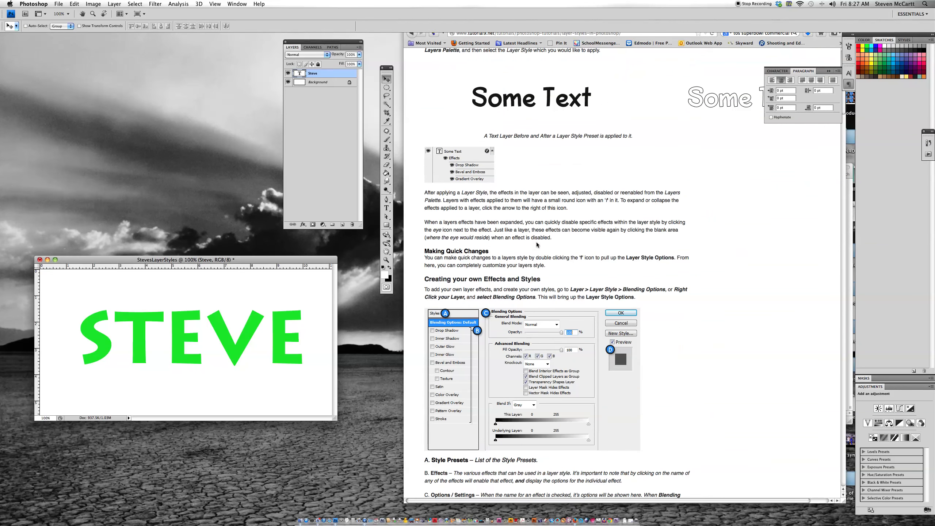
scroll(528, 151, down, 5)
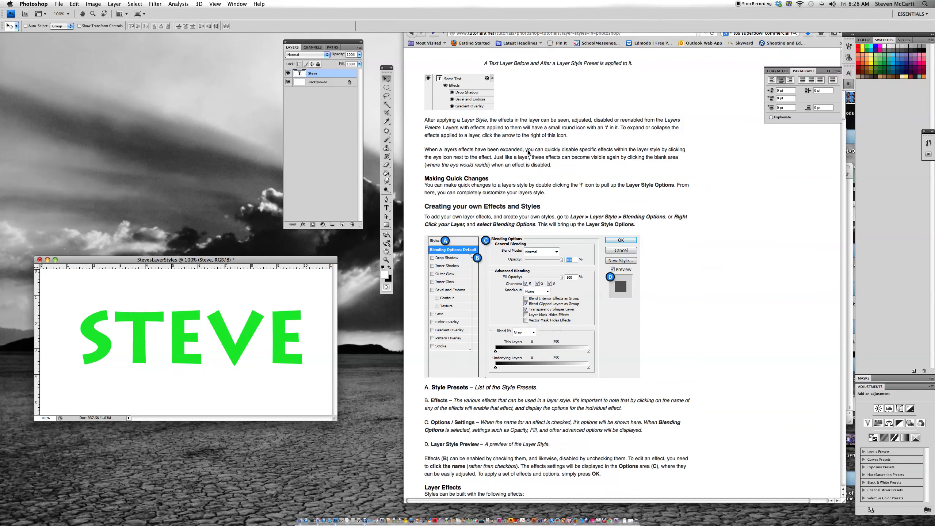
scroll(528, 174, down, 1)
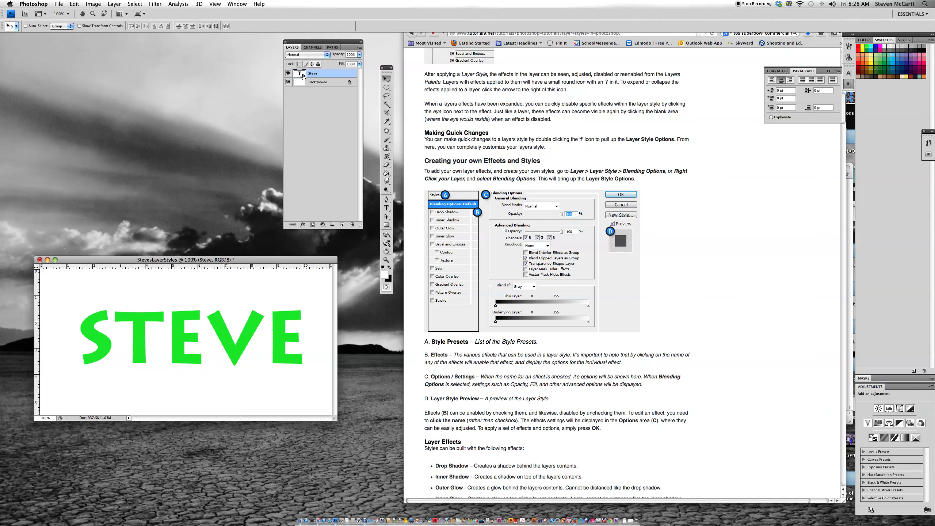
double_click(339, 75)
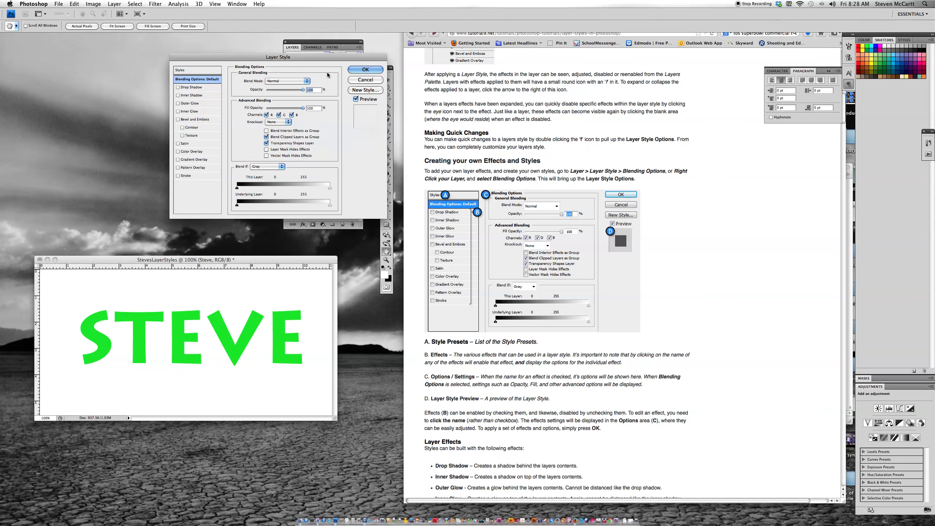
drag(303, 58, 185, 67)
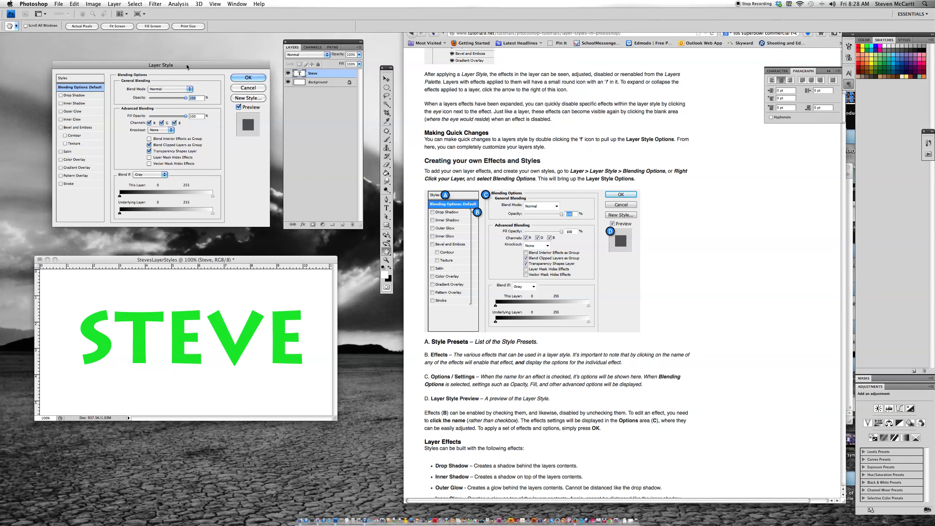
click(236, 89)
click(114, 4)
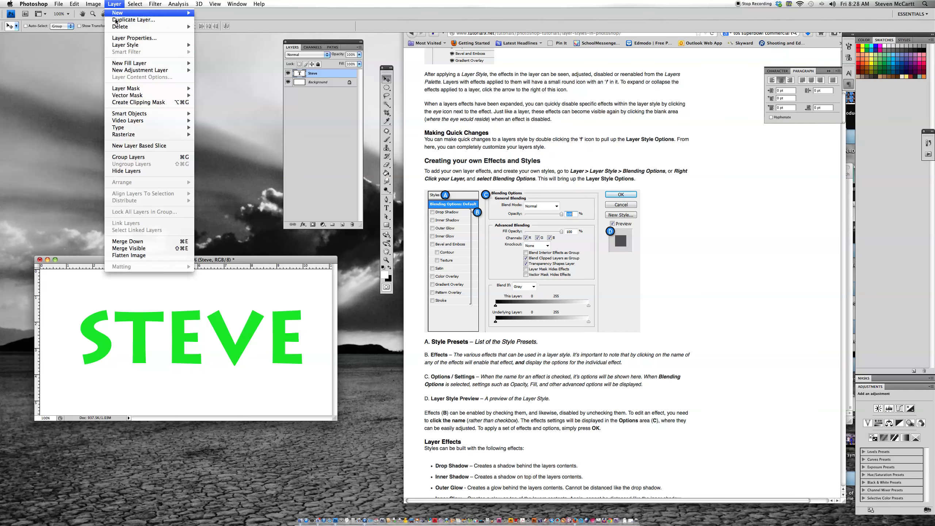
mouse_move(126, 45)
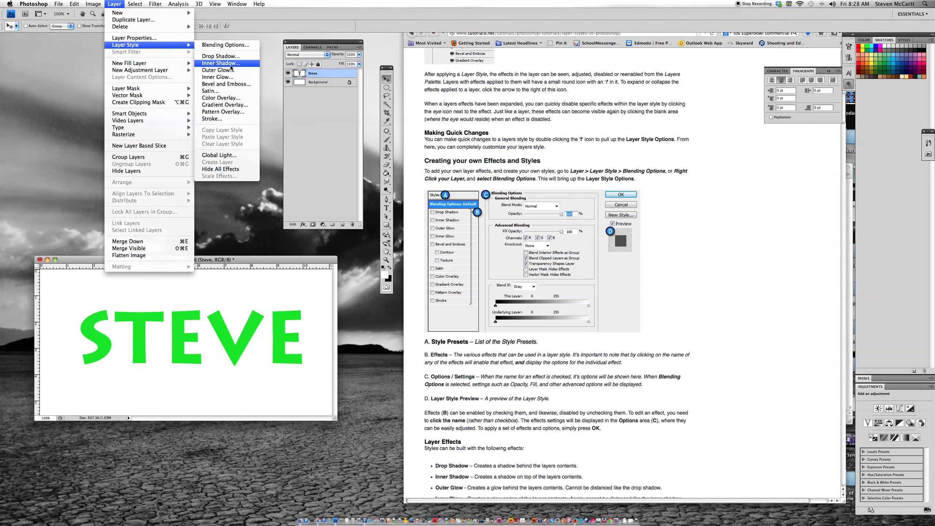
click(119, 3)
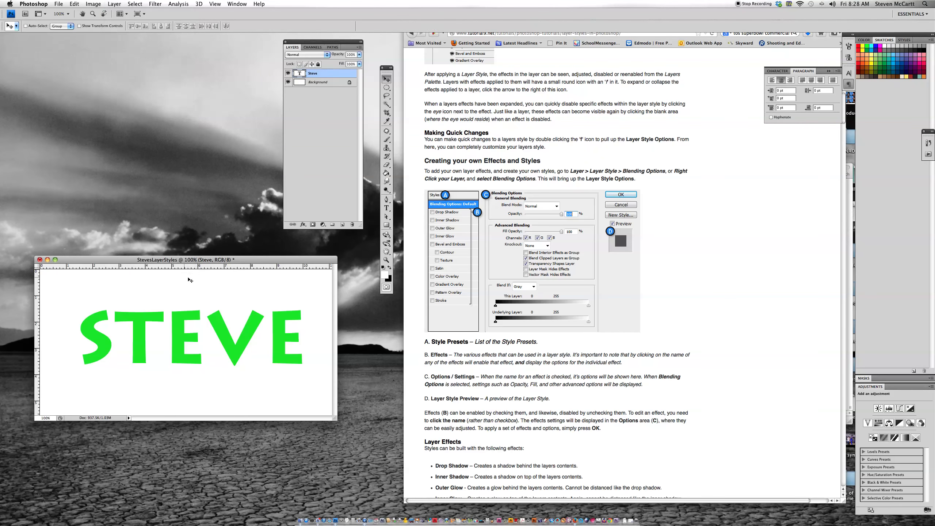
Open the Layer Style settings for the text layer and find the Drop Shadow instructions in the tutorial article.
double_click(339, 75)
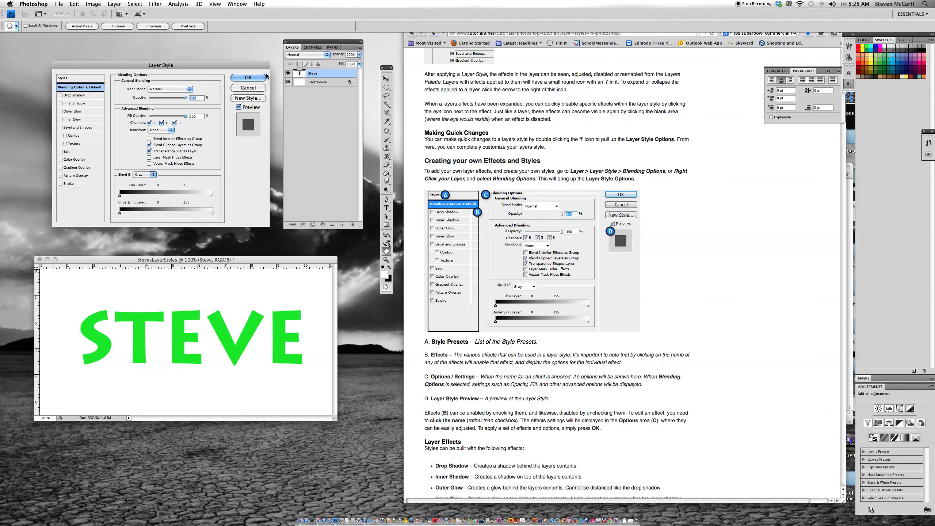
drag(253, 68, 256, 77)
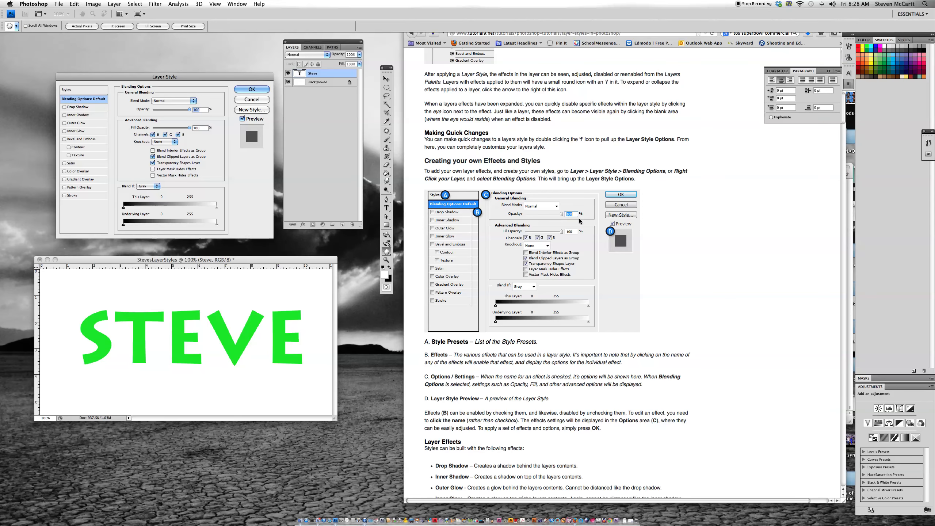
scroll(561, 234, down, 4)
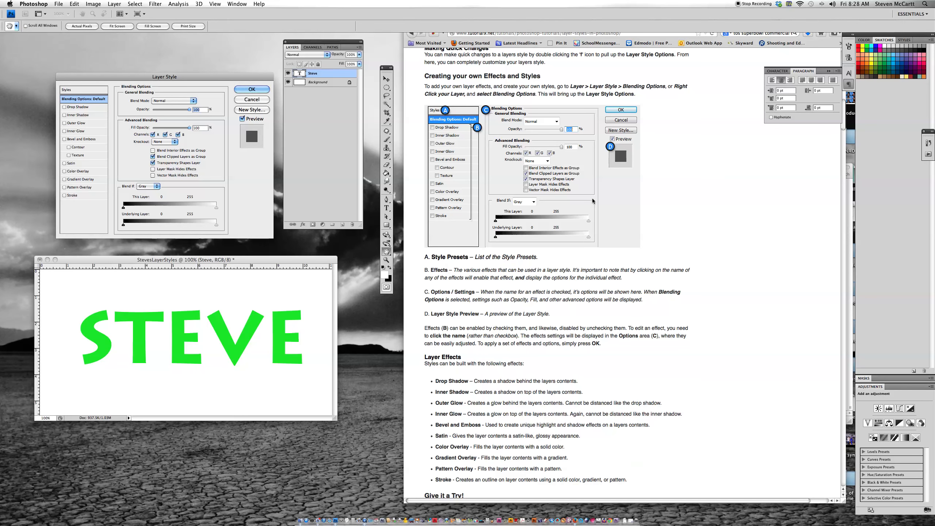
scroll(555, 206, down, 3)
scroll(556, 206, down, 10)
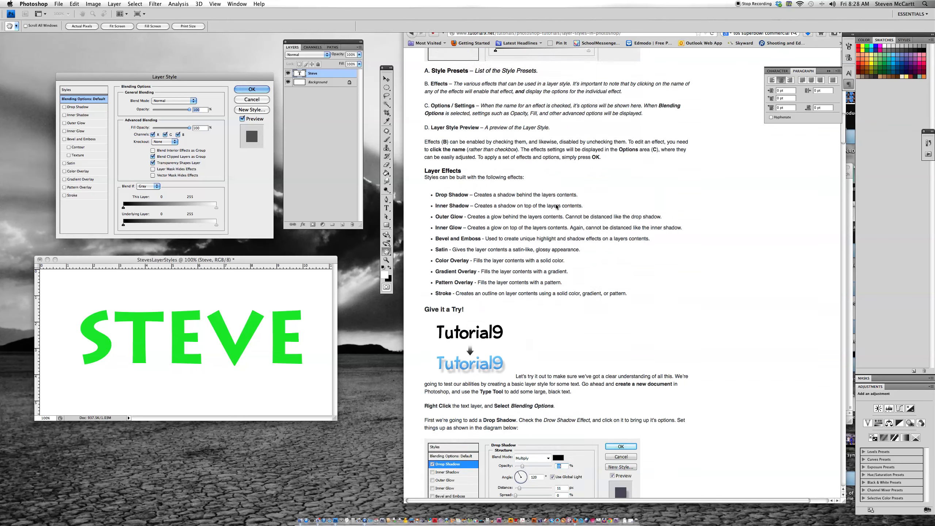
scroll(556, 206, down, 5)
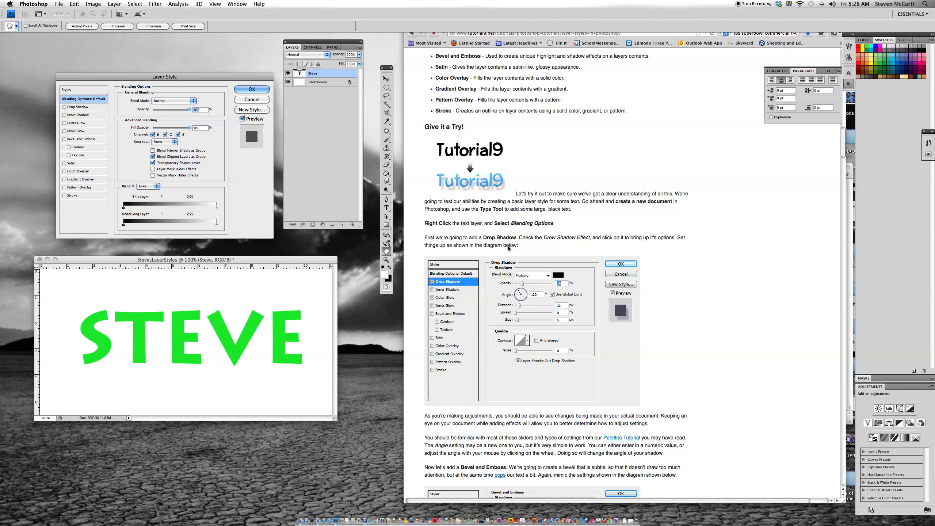
Turn on the Drop Shadow effect for the name text layer, following the article's diagram.
scroll(530, 241, down, 3)
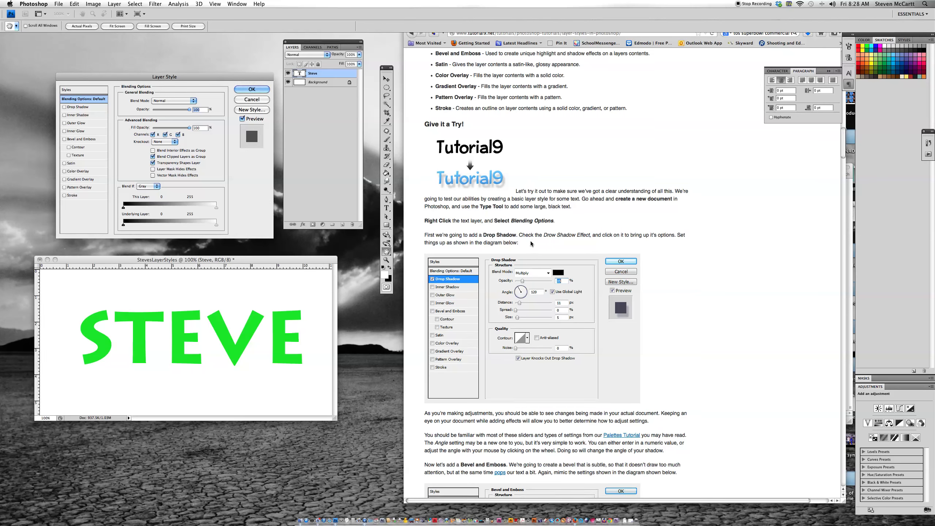
scroll(531, 241, down, 2)
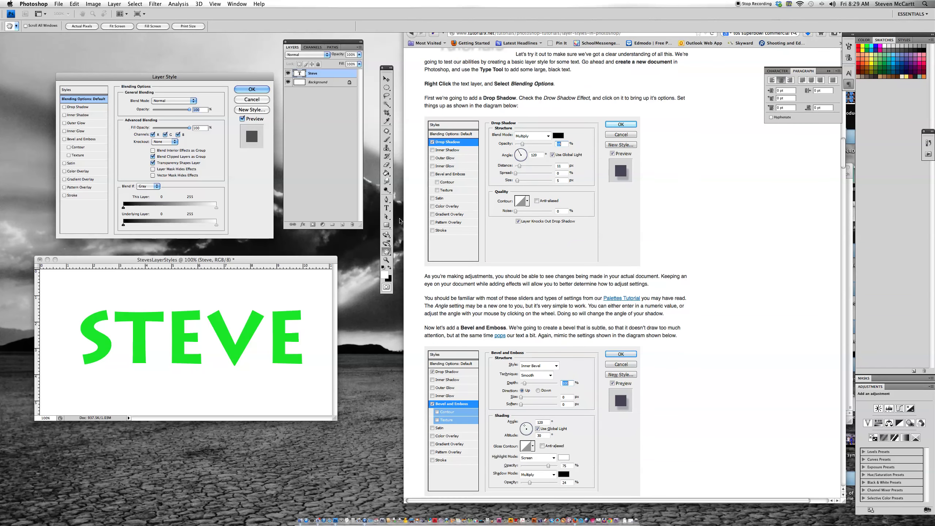
click(76, 107)
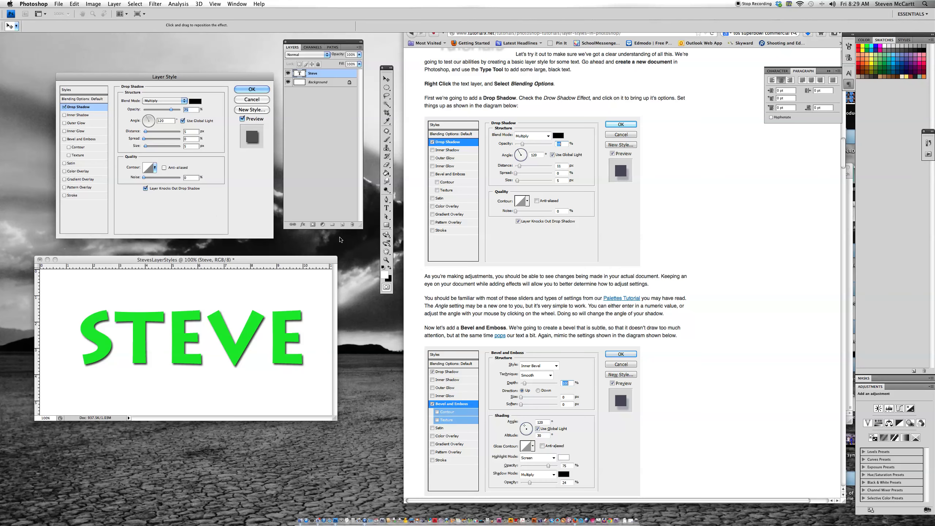
Try the Lighten blend mode on the drop shadow and return it to Multiply.
click(169, 100)
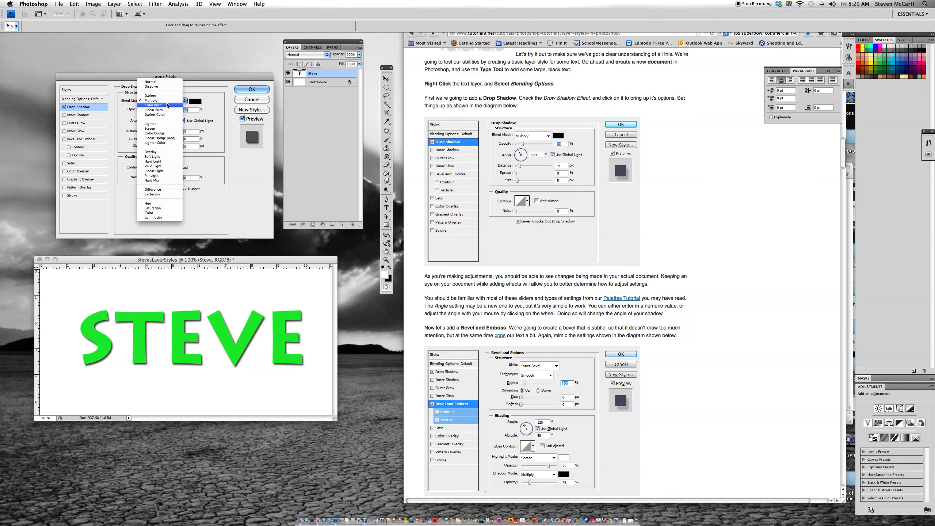
click(166, 128)
click(163, 100)
click(162, 97)
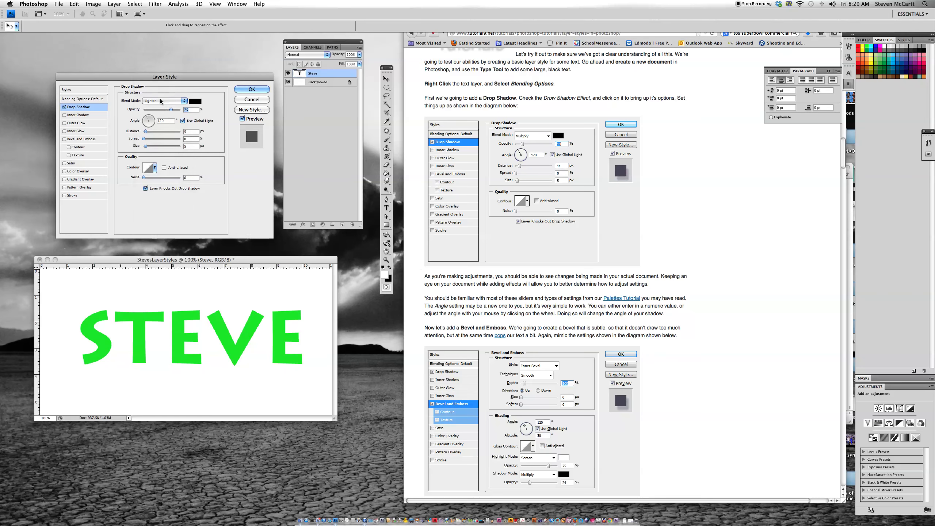
click(160, 99)
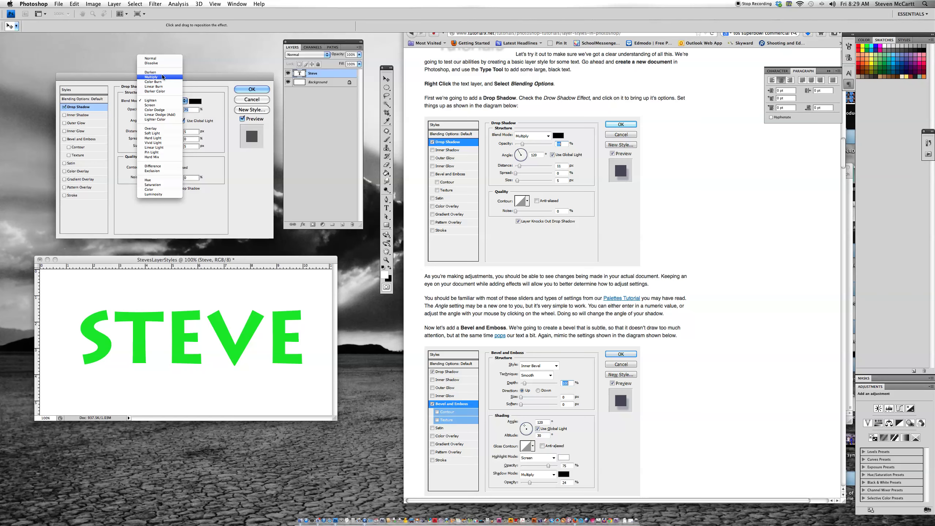
click(162, 77)
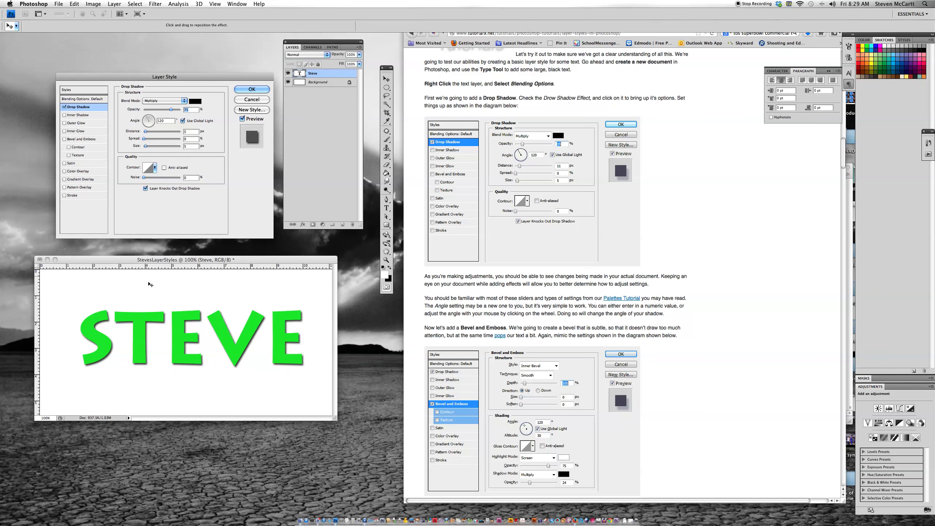
Offset the drop shadow to a distance of 15 px, set its spread to 10%, and increase its size.
mouse_move(188, 362)
mouse_down()
mouse_move(205, 362)
mouse_move(211, 341)
mouse_move(180, 345)
mouse_move(171, 359)
mouse_move(176, 371)
mouse_move(188, 365)
mouse_up()
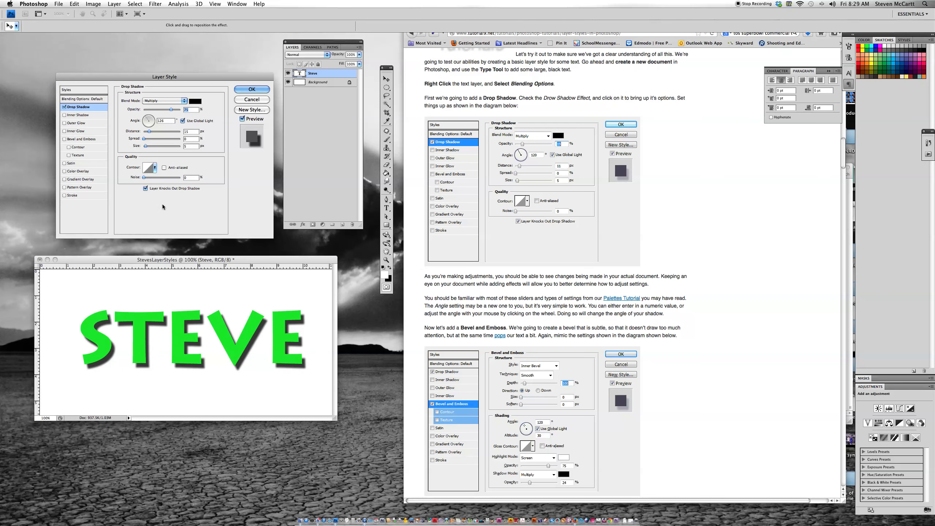
mouse_move(144, 138)
mouse_down()
mouse_move(172, 139)
mouse_move(146, 139)
mouse_move(148, 148)
mouse_up()
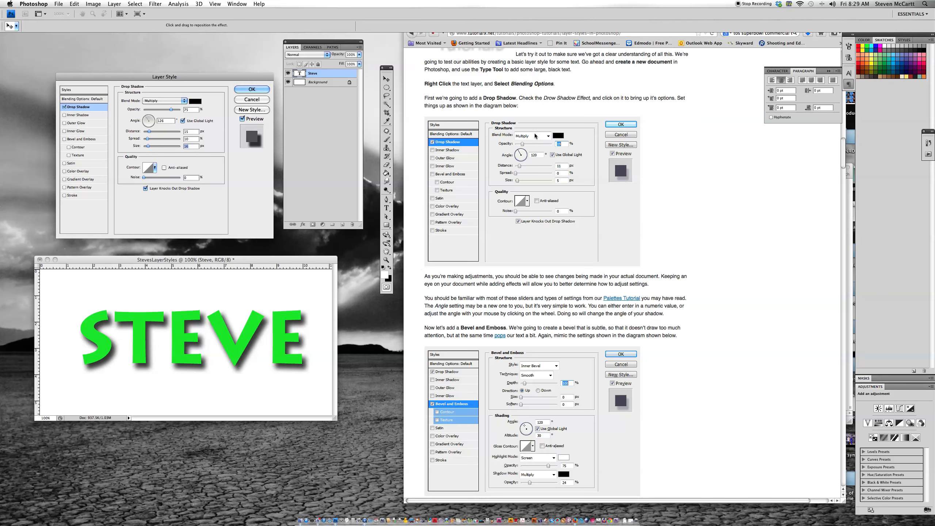
Find the Bevel and Emboss instructions in the article and turn on that effect for the text layer.
scroll(539, 287, down, 5)
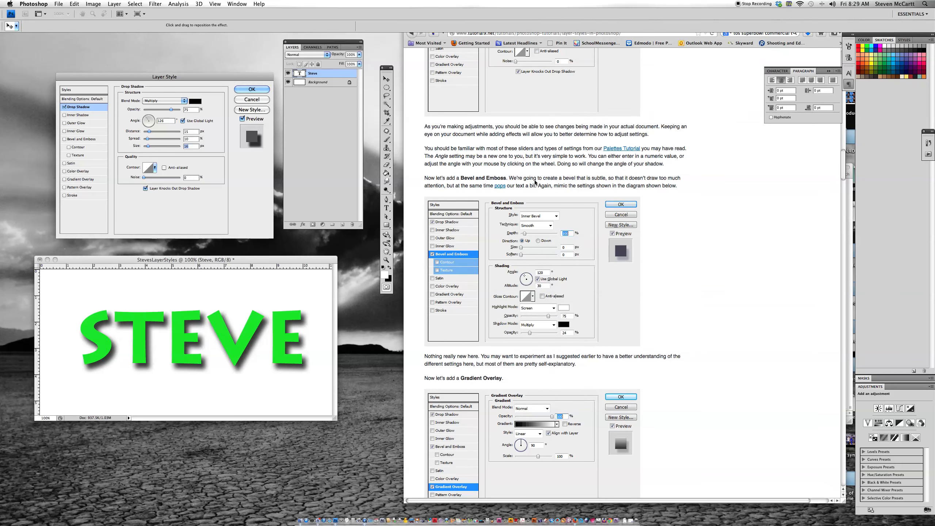
scroll(535, 181, down, 1)
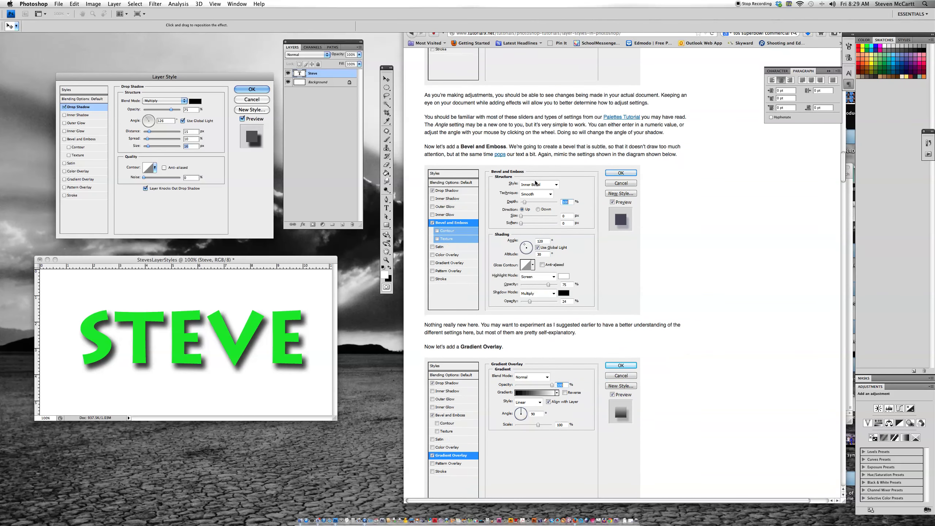
click(80, 139)
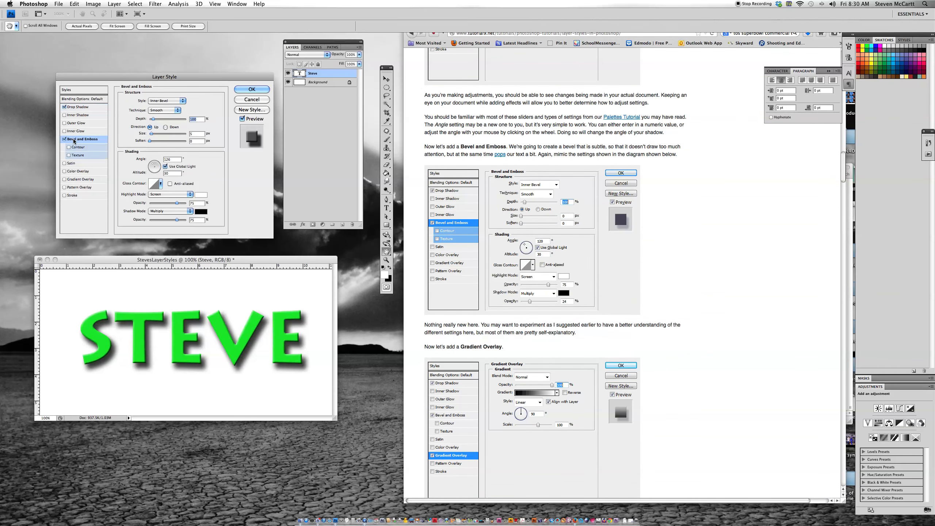
Try the Emboss and Pillow Emboss styles for the bevel and return it to Inner Bevel.
click(169, 101)
click(168, 95)
click(163, 102)
click(164, 111)
click(171, 100)
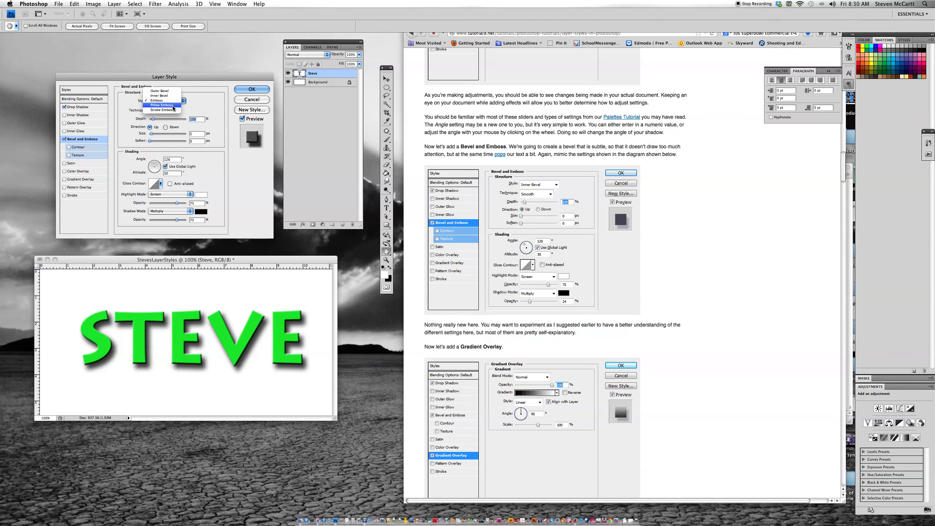
click(173, 108)
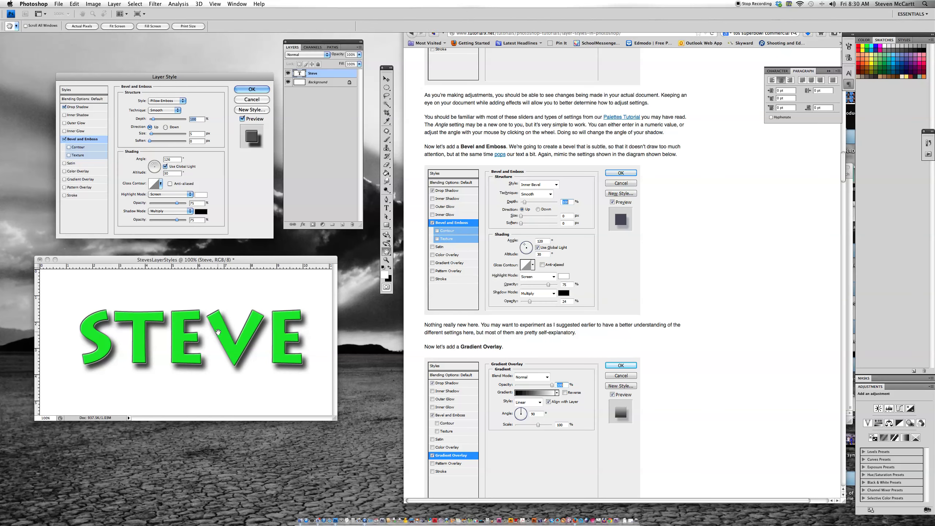
click(177, 104)
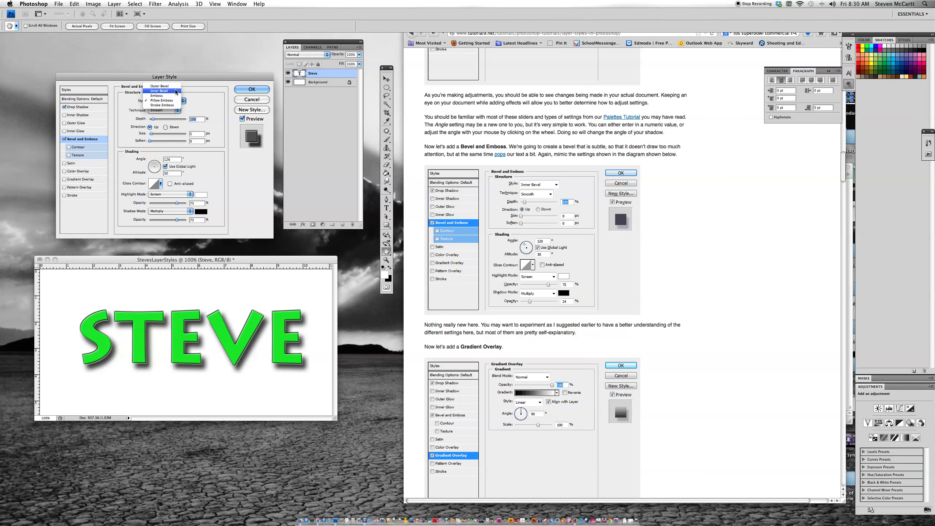
click(175, 89)
Try the Chisel Soft technique and other alternatives for the bevel and return it to Smooth.
click(170, 111)
click(170, 120)
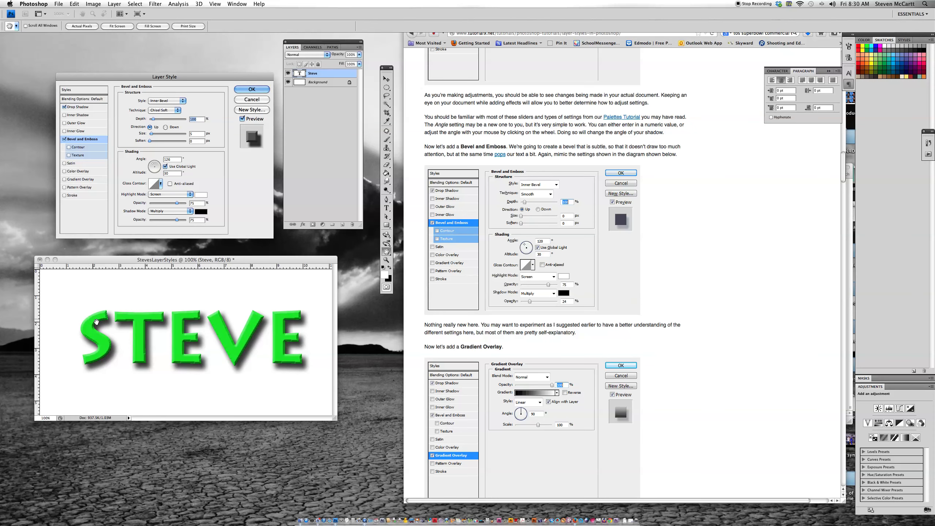
click(152, 118)
click(157, 110)
click(161, 107)
click(159, 111)
click(159, 104)
Set the bevel's depth to 141% and its size and soften to 0 px, and adjust the shading light's direction.
drag(152, 119, 153, 141)
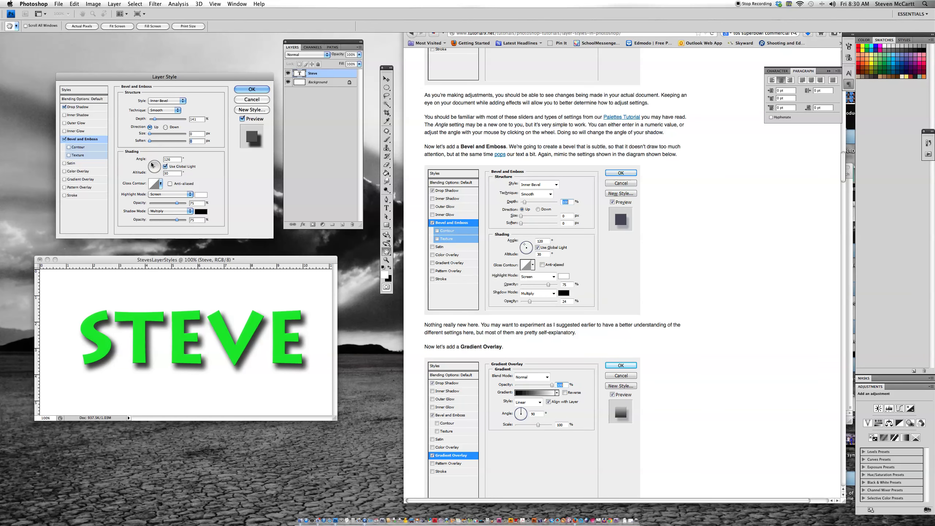
drag(159, 172, 164, 168)
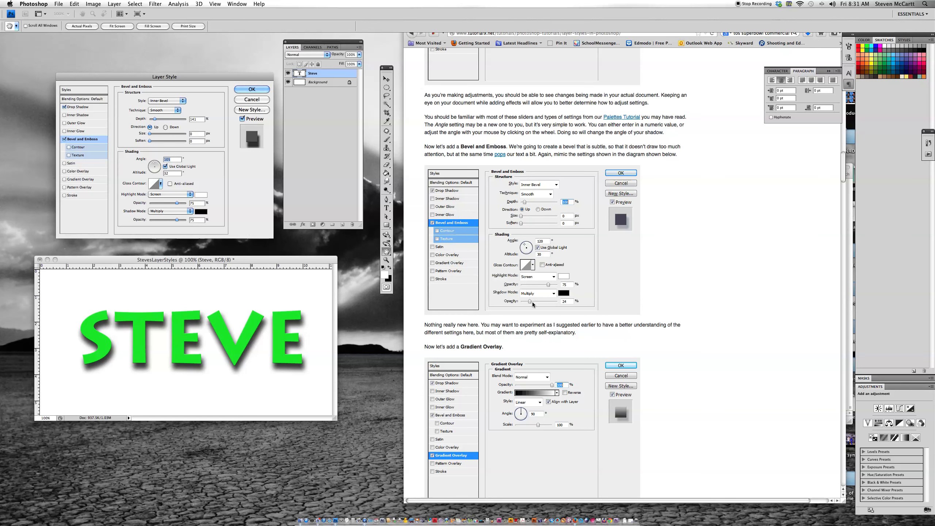
Turn on the Gradient Overlay effect described in the article and set its angle to 90 degrees.
scroll(692, 317, down, 5)
scroll(692, 317, up, 6)
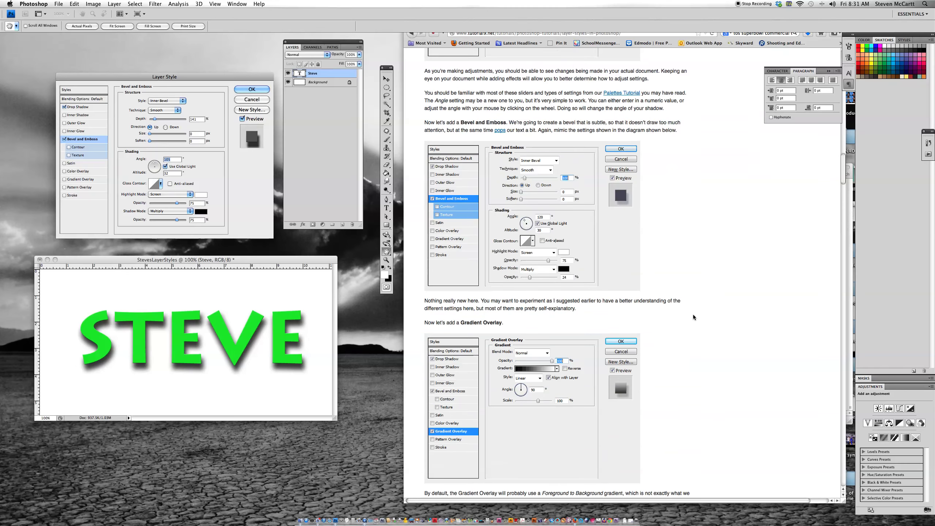
scroll(692, 314, down, 10)
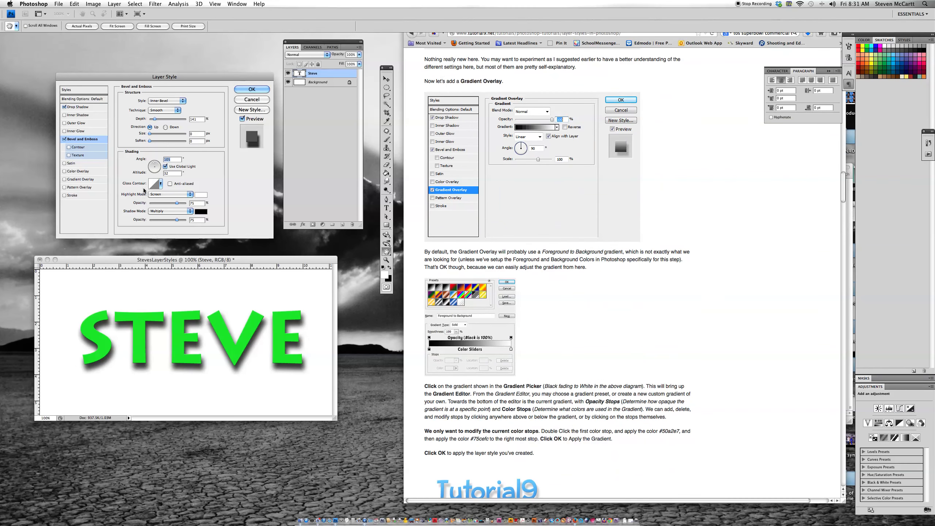
click(78, 180)
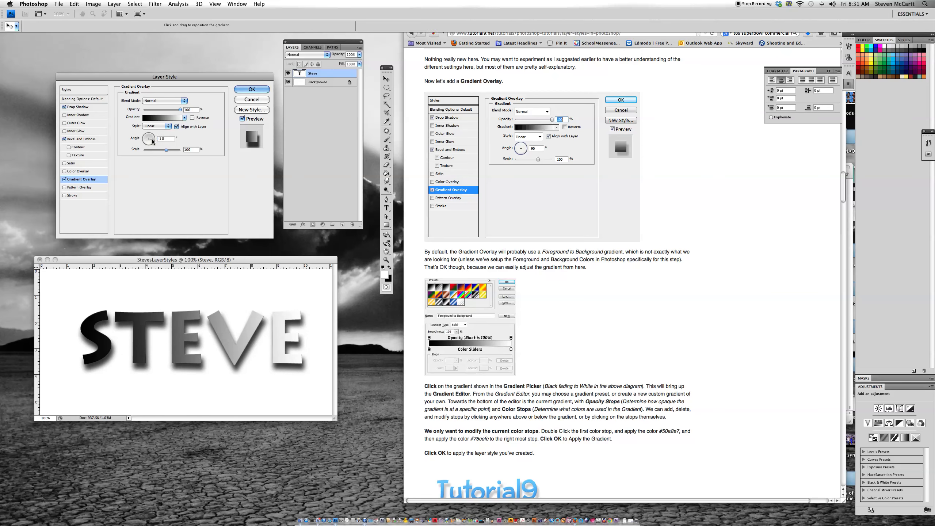
click(150, 145)
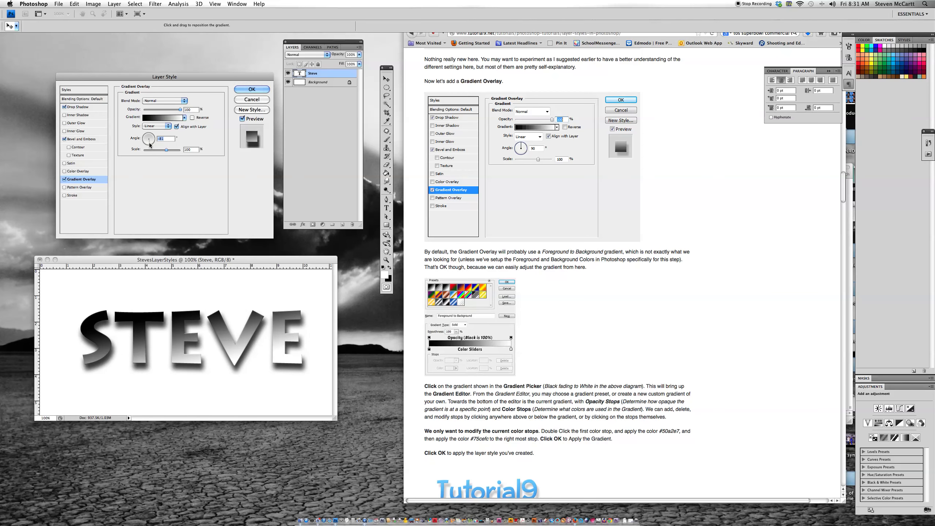
drag(144, 141, 149, 134)
Try the Radial, Angle and Reflected styles for the gradient overlay and return it to Linear.
click(151, 126)
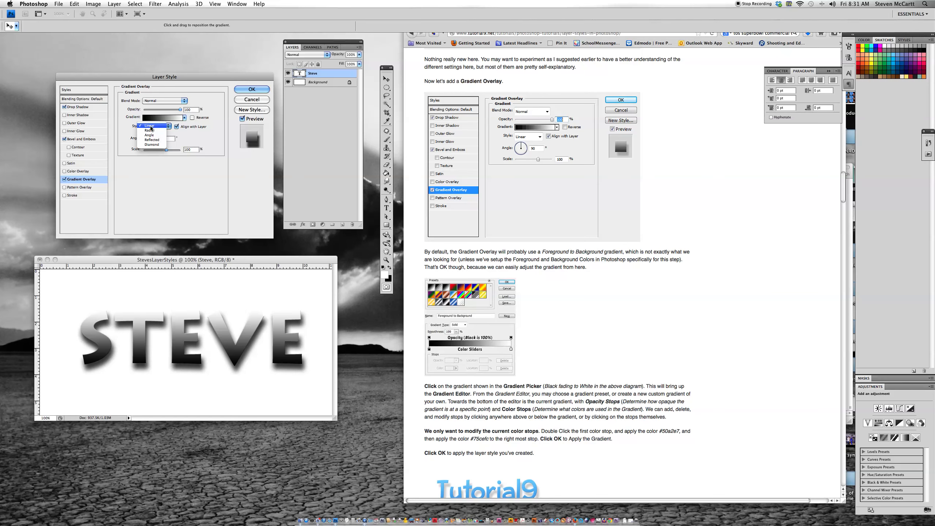
click(151, 130)
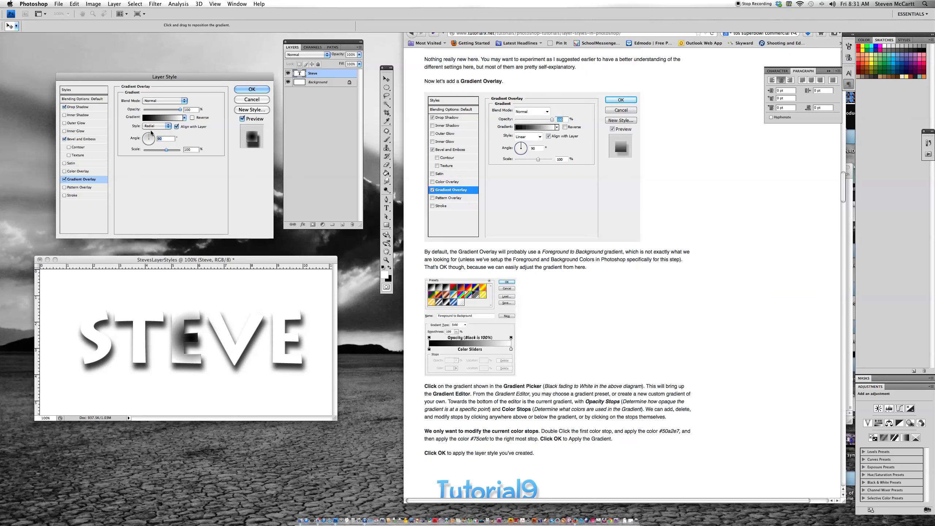
click(155, 128)
click(156, 133)
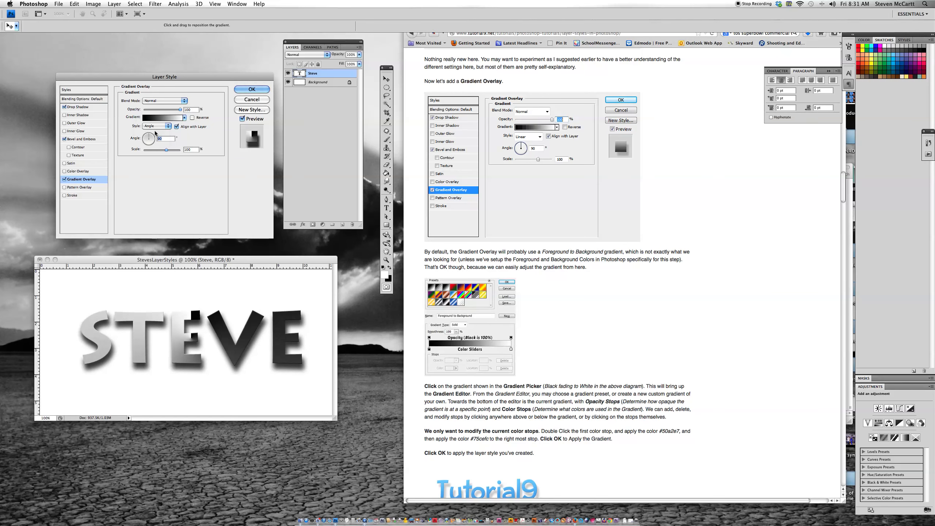
click(155, 127)
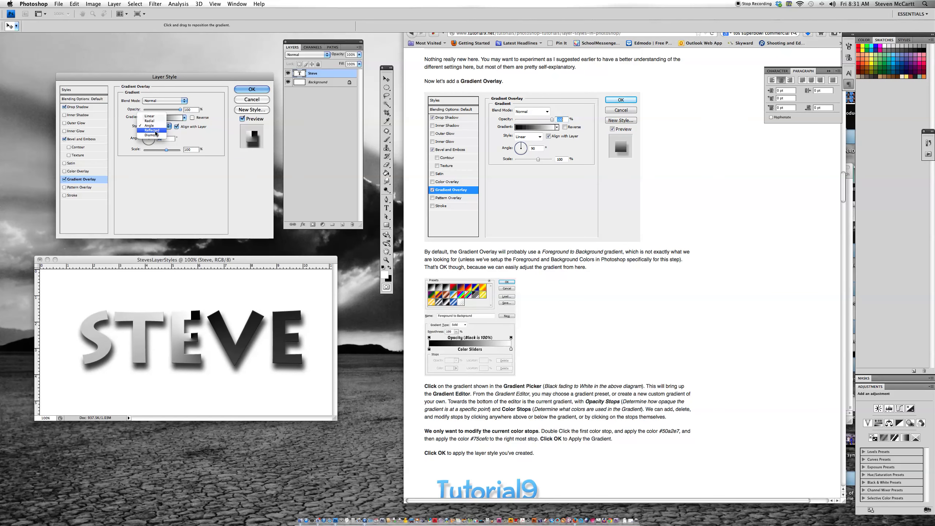
click(155, 132)
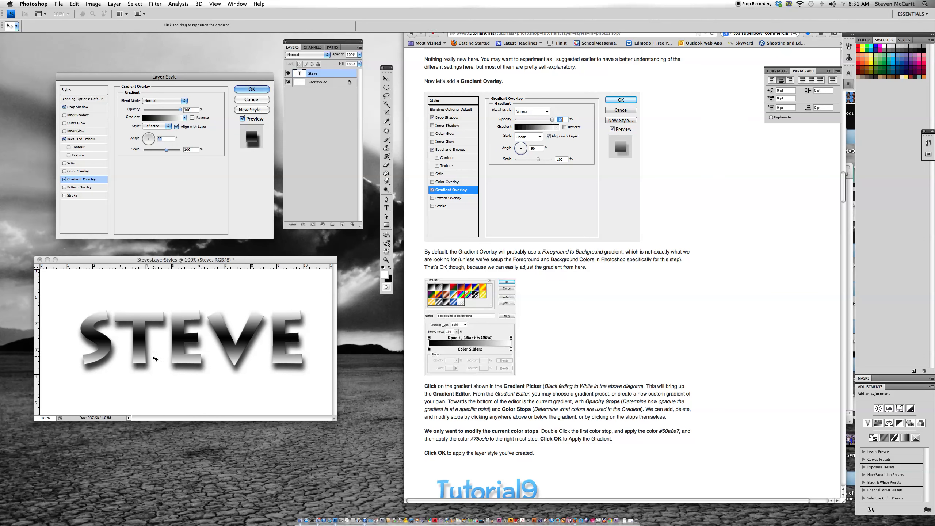
click(154, 126)
click(149, 111)
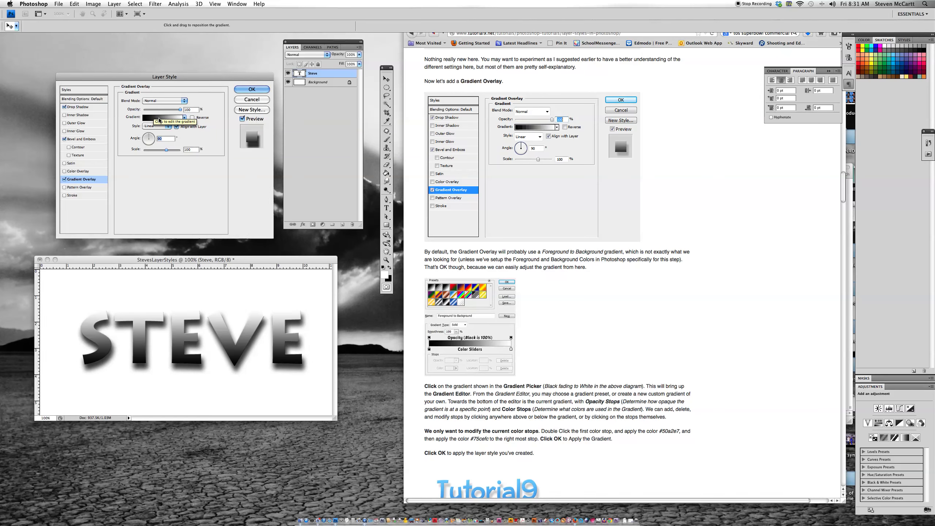
Open the overlay's gradient for editing, try the Red, Green preset, and apply the Blue, Red, Yellow preset.
click(159, 120)
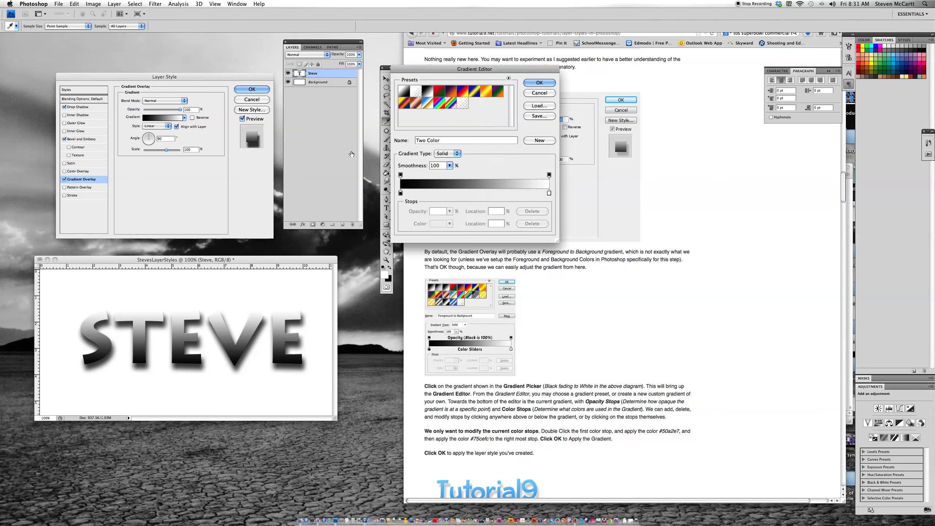
click(438, 92)
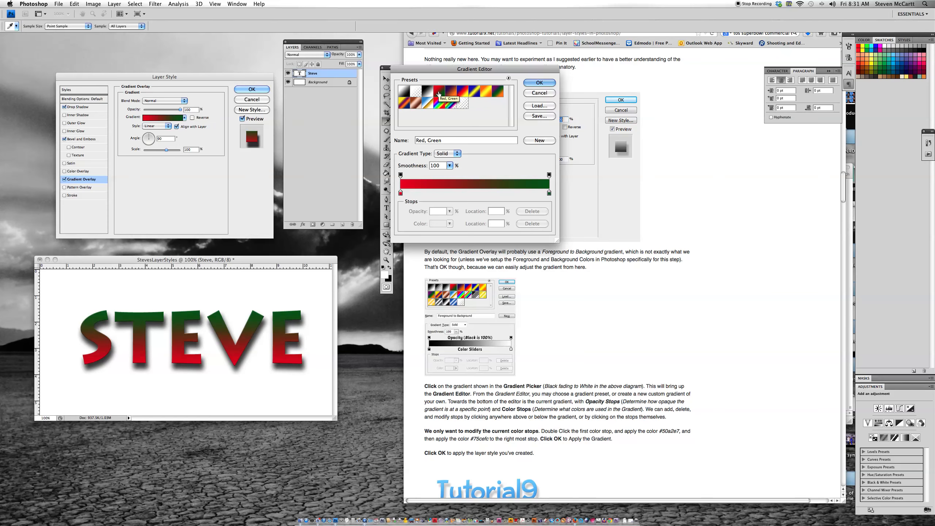
click(462, 92)
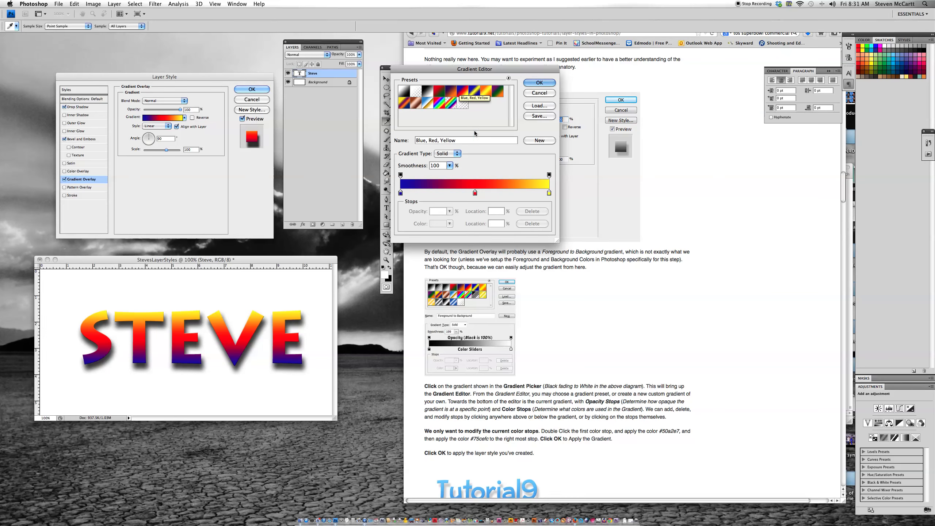
Add the current gradient as a new preset and name it MINE.
click(539, 140)
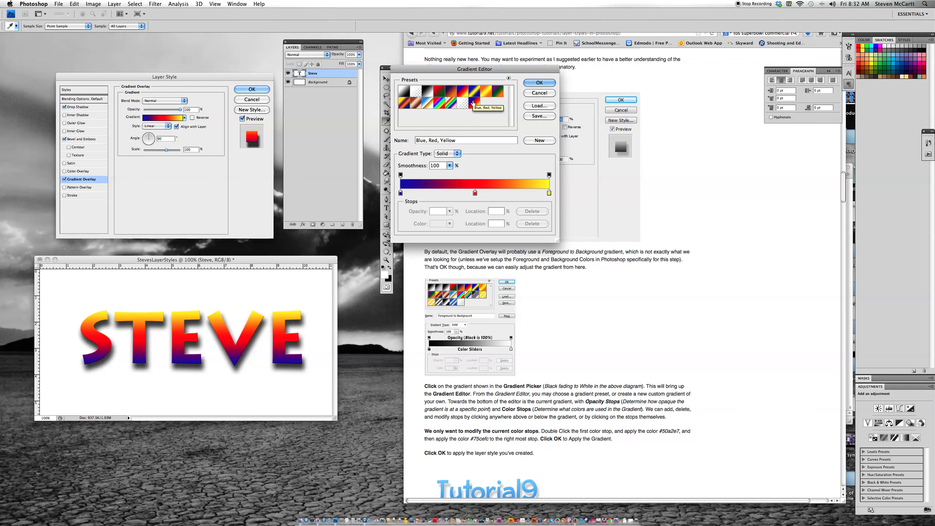
double_click(474, 103)
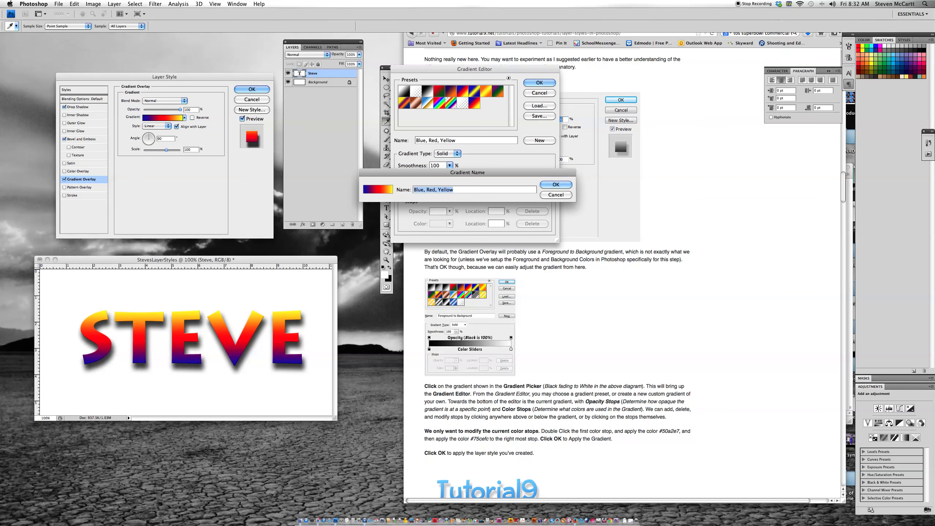
text(MINE)
click(554, 187)
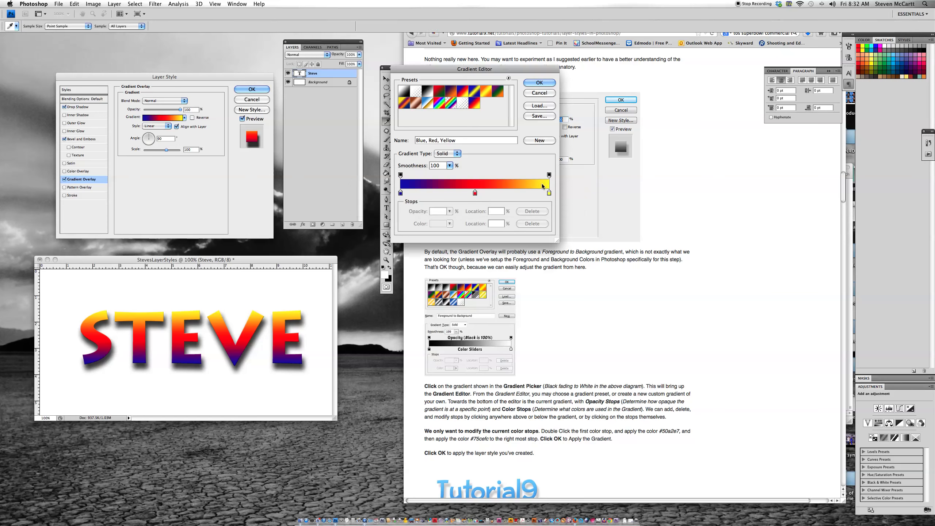
Recolour the gradient's middle colour stop to blue #093cfa.
click(475, 192)
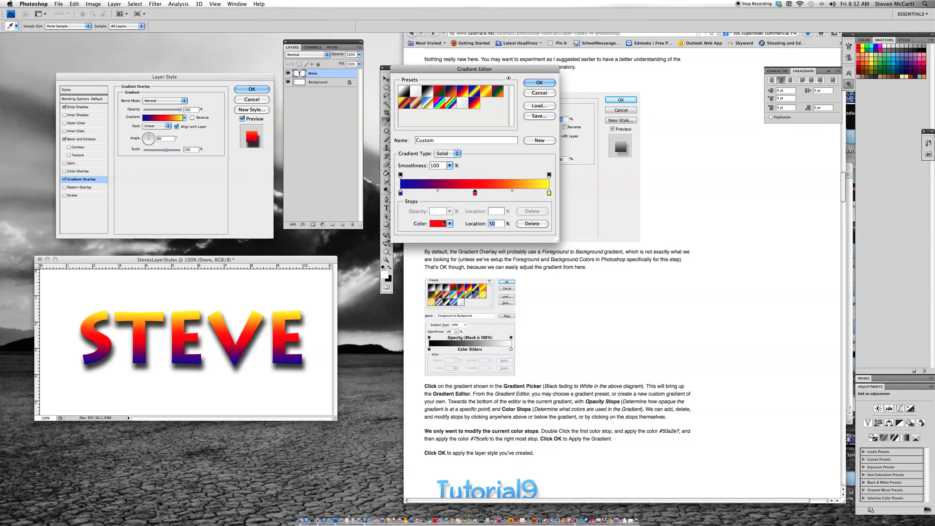
click(438, 223)
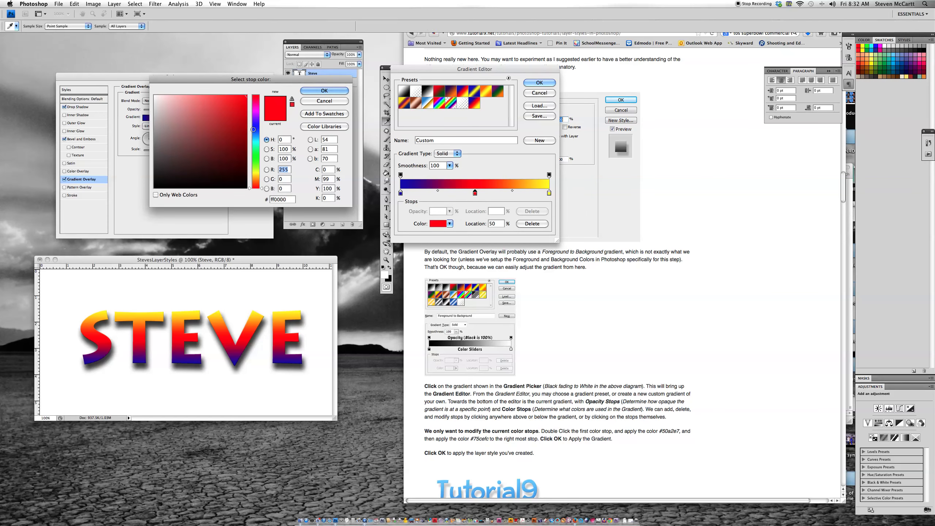
click(254, 130)
click(244, 99)
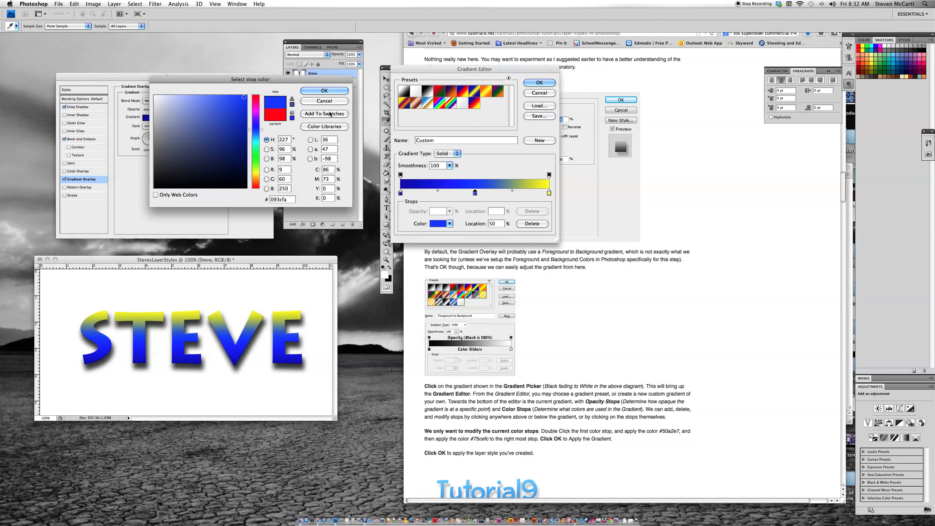
click(329, 93)
Recolour the gradient's first colour stop to dark green #00b226.
click(400, 192)
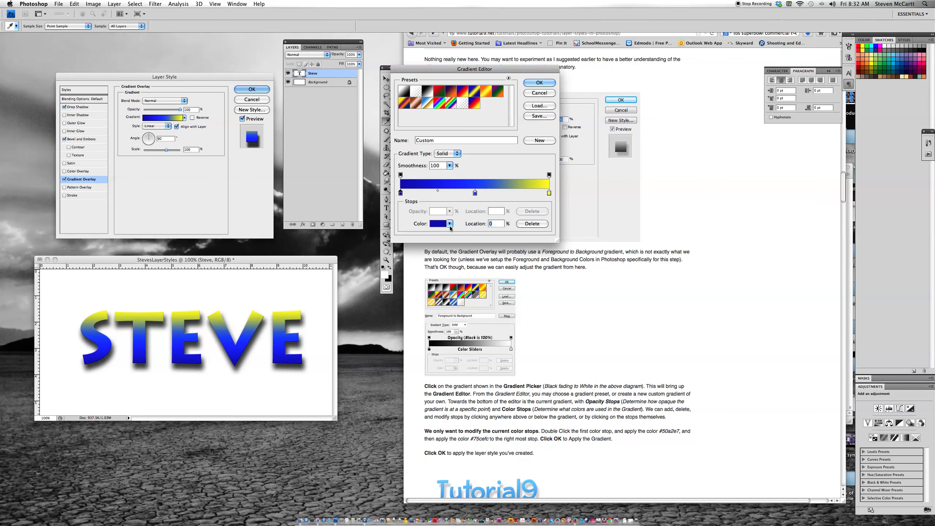
click(435, 225)
click(259, 155)
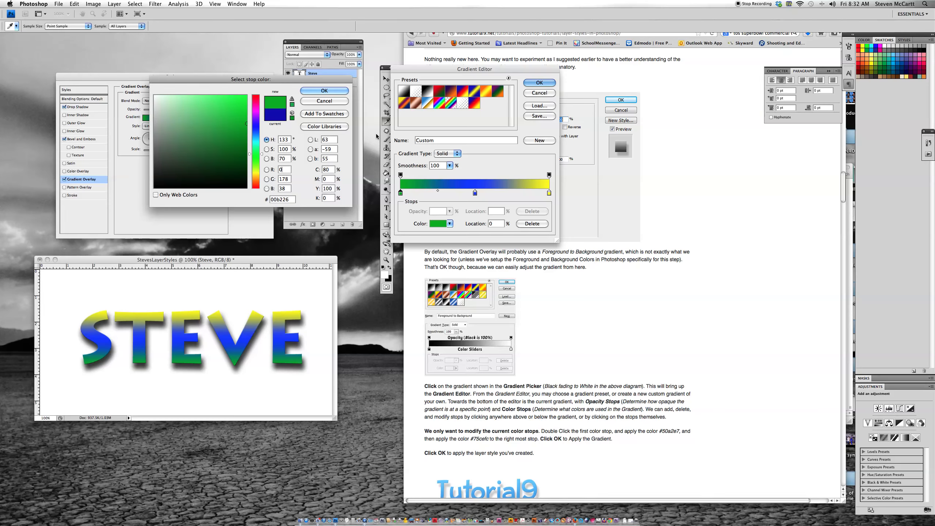
click(326, 92)
Recolour the gradient's yellow end colour stop to bright green #00ff0c.
click(548, 192)
click(439, 224)
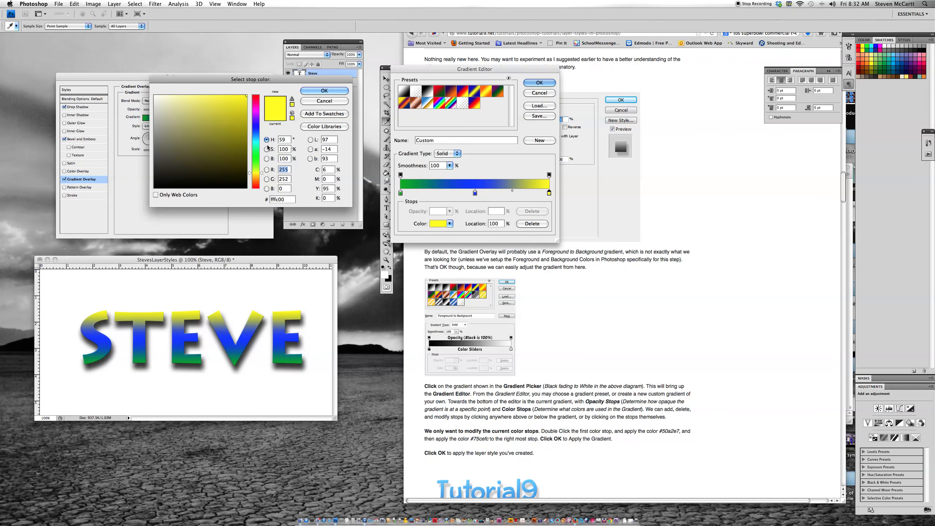
click(258, 156)
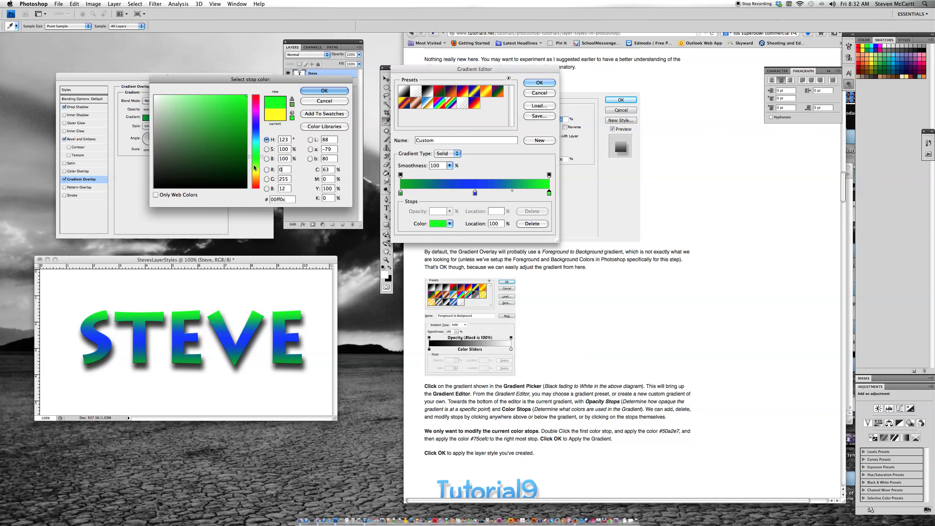
click(305, 89)
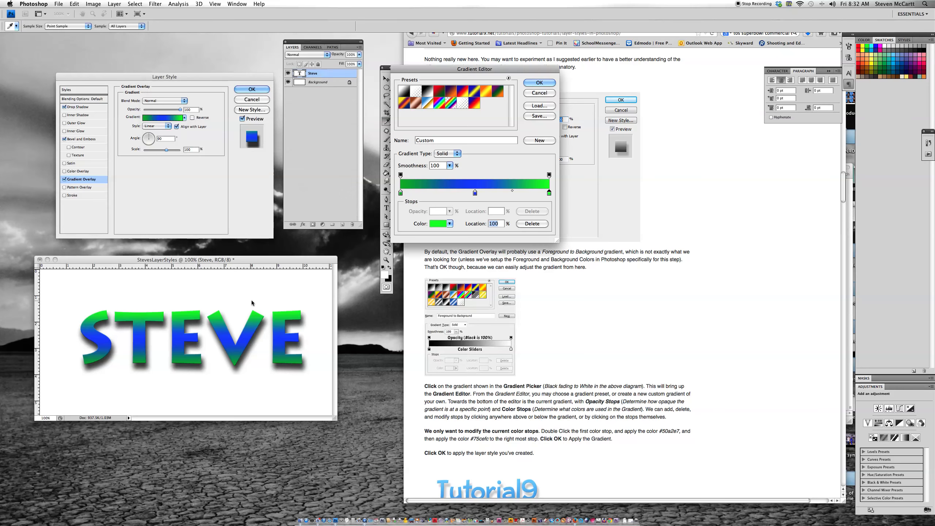
Try shifting the blue middle colour stop toward the start of the gradient.
drag(475, 192, 437, 208)
click(436, 193)
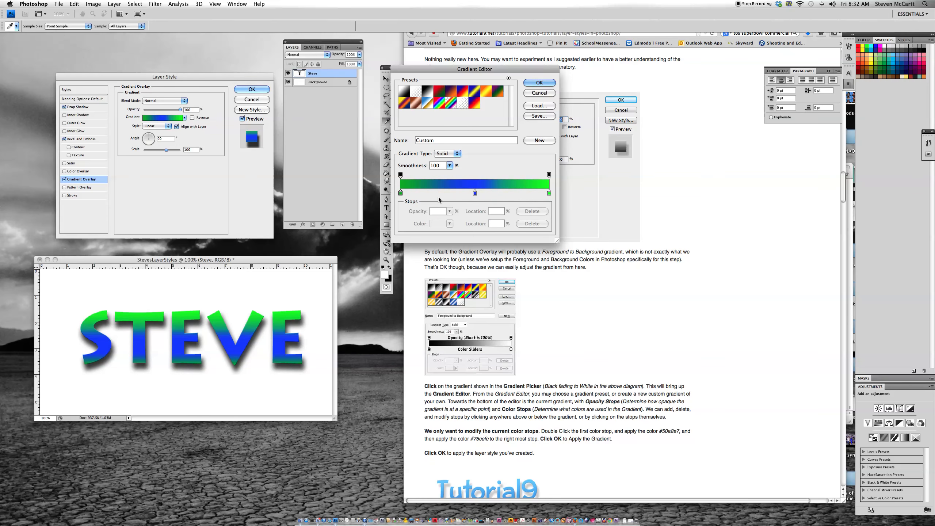
click(435, 193)
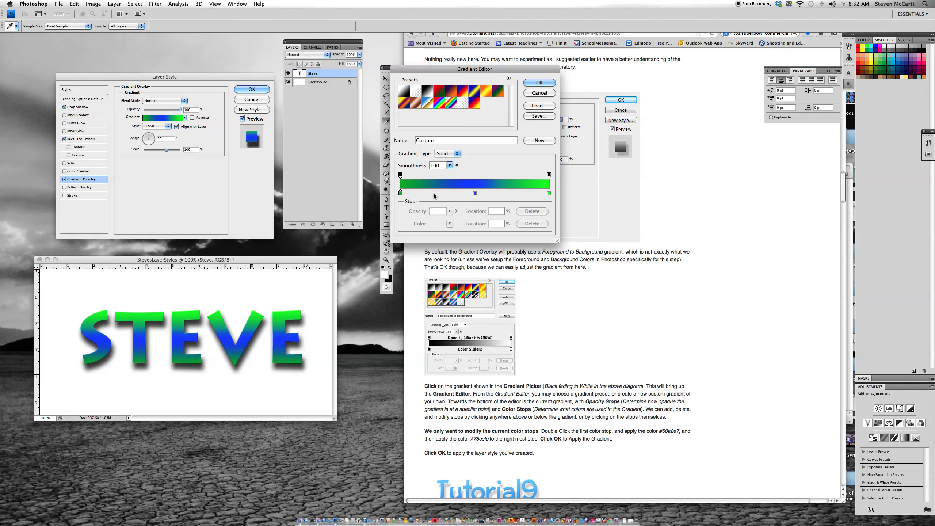
drag(435, 193, 434, 198)
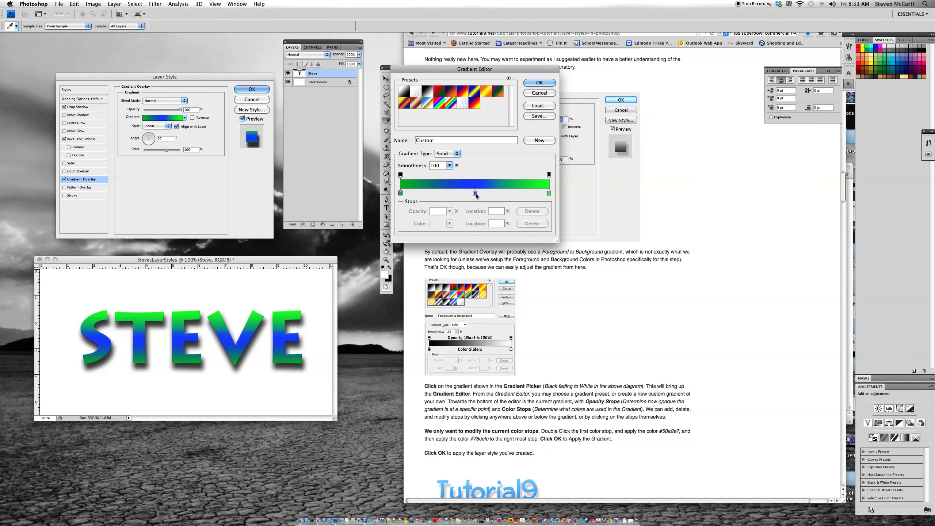
Move the midpoint between the first and middle colour stops to 81% and accept the edited gradient.
click(475, 193)
drag(438, 191, 461, 192)
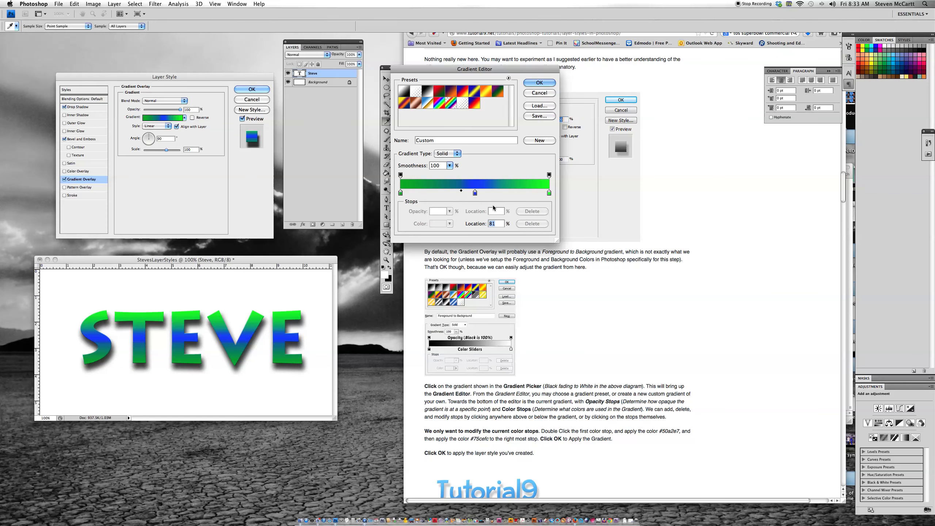
click(541, 83)
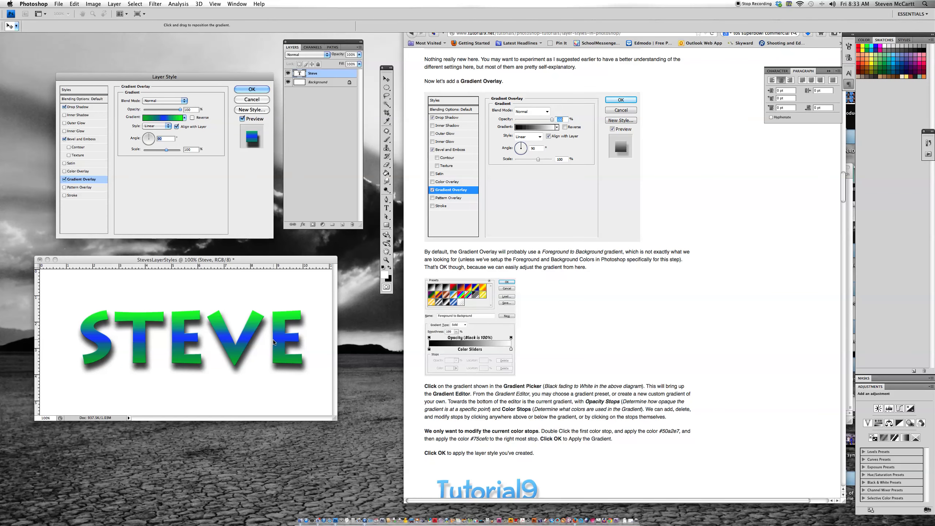
Try the Pattern Overlay effect, look at the available patterns, and turn the effect off again.
scroll(592, 323, down, 5)
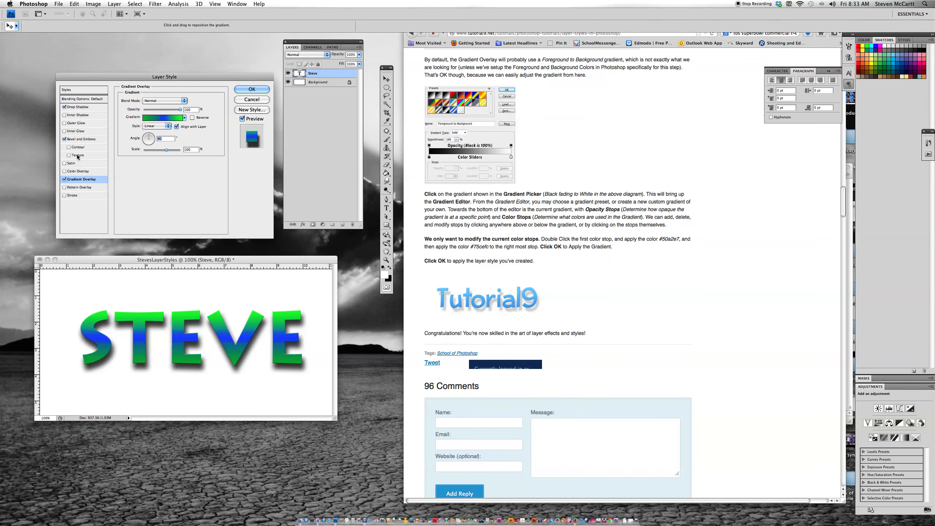
click(79, 187)
click(149, 136)
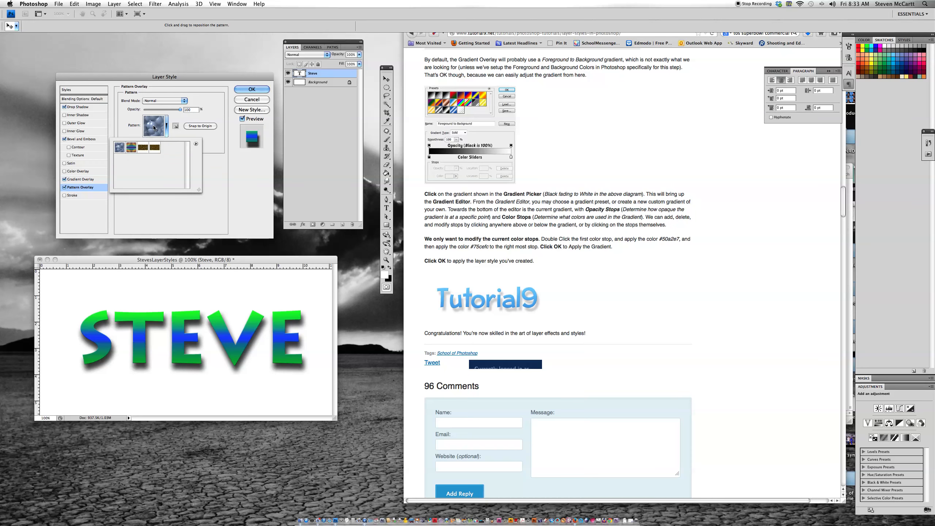
click(92, 170)
click(64, 187)
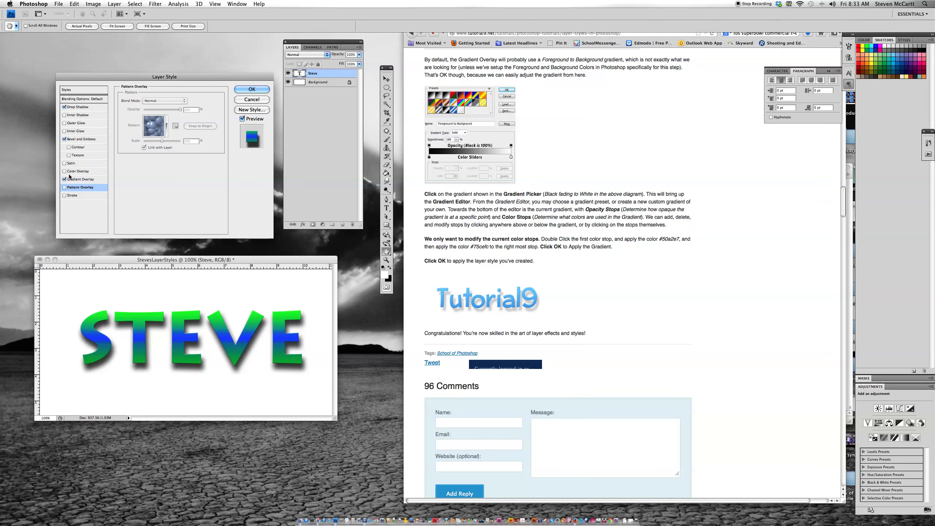
Turn on the Outer Glow effect and try the Multiply blend mode with 7% noise.
click(73, 123)
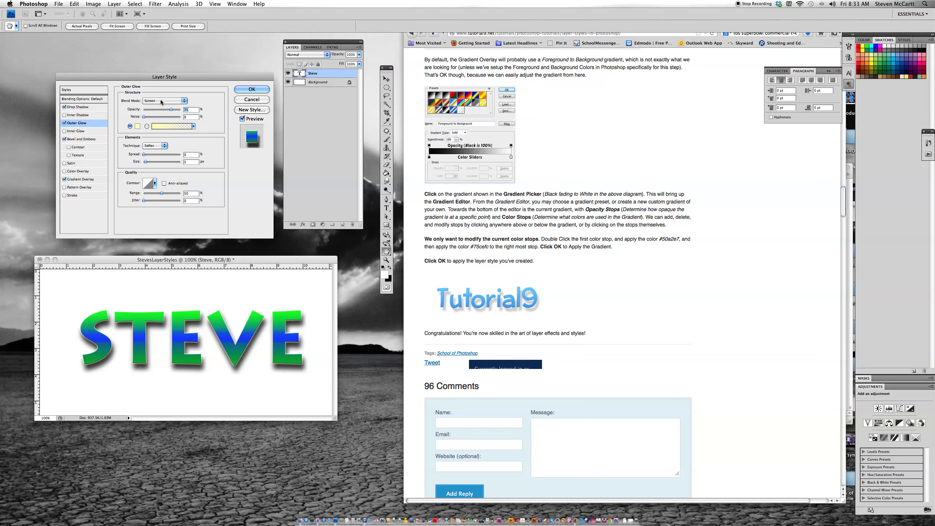
click(161, 100)
click(152, 72)
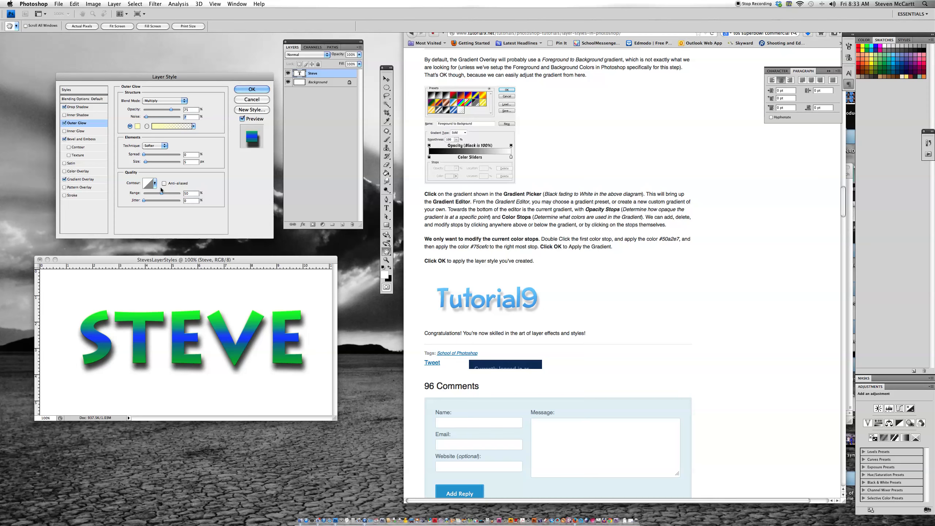
Try a purple glow colour with 62% spread and a larger size, and turn Outer Glow off again.
click(137, 126)
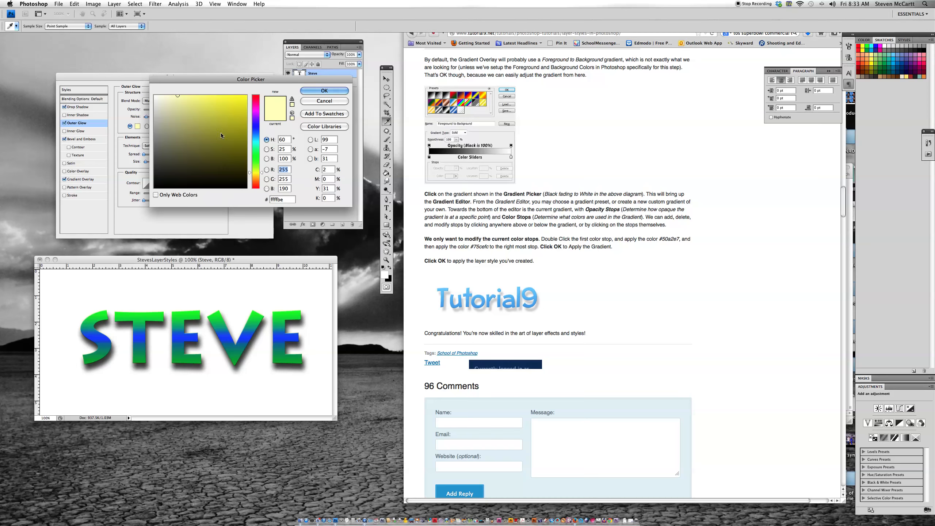
click(255, 112)
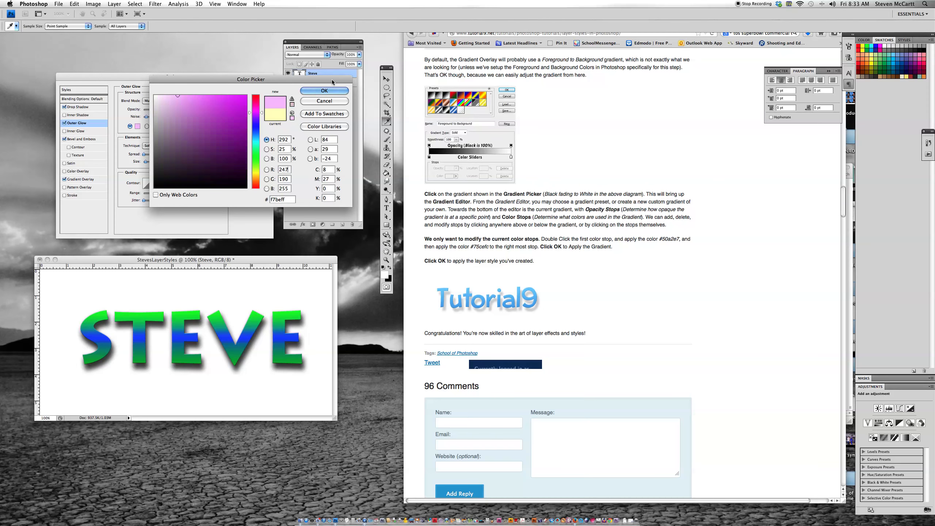
click(225, 107)
click(324, 90)
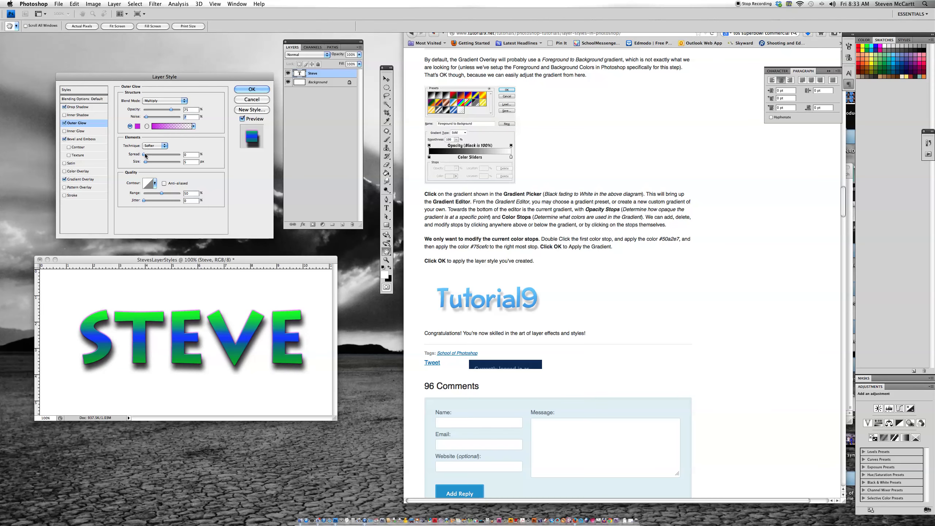
mouse_move(144, 155)
mouse_down()
mouse_move(174, 154)
mouse_move(146, 161)
mouse_up()
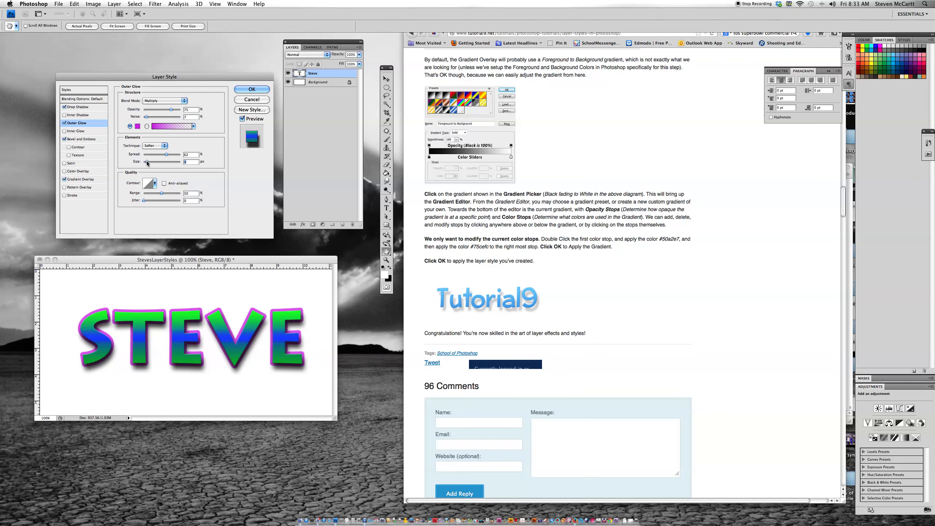
click(64, 123)
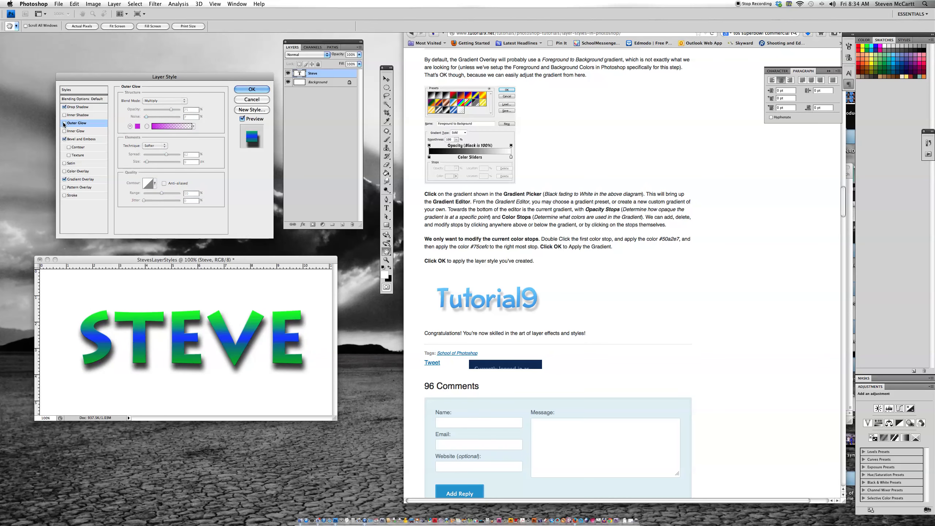
Apply the layer style to the text layer and move the document window higher on the screen.
click(249, 90)
key(v)
drag(243, 258, 213, 177)
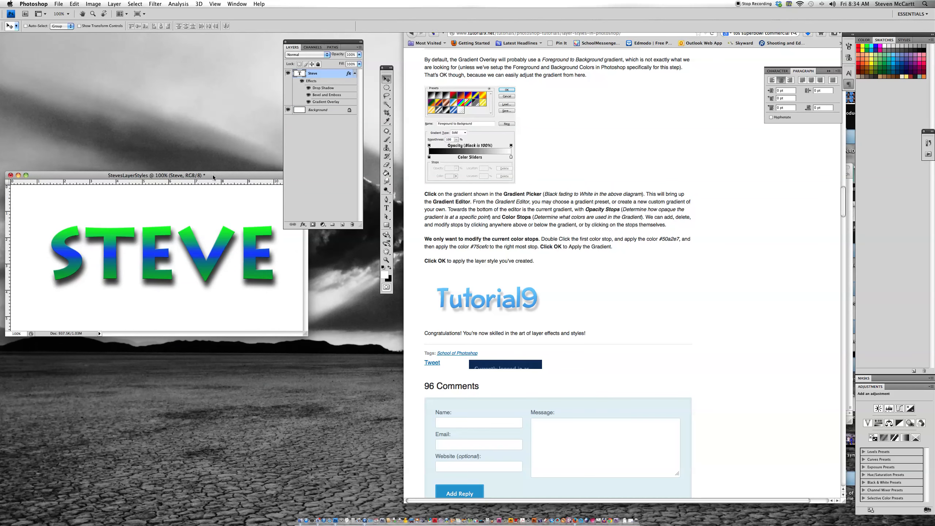
Save the document in Photoshop format in the Documents folder, keeping its layers and maximizing compatibility.
click(58, 3)
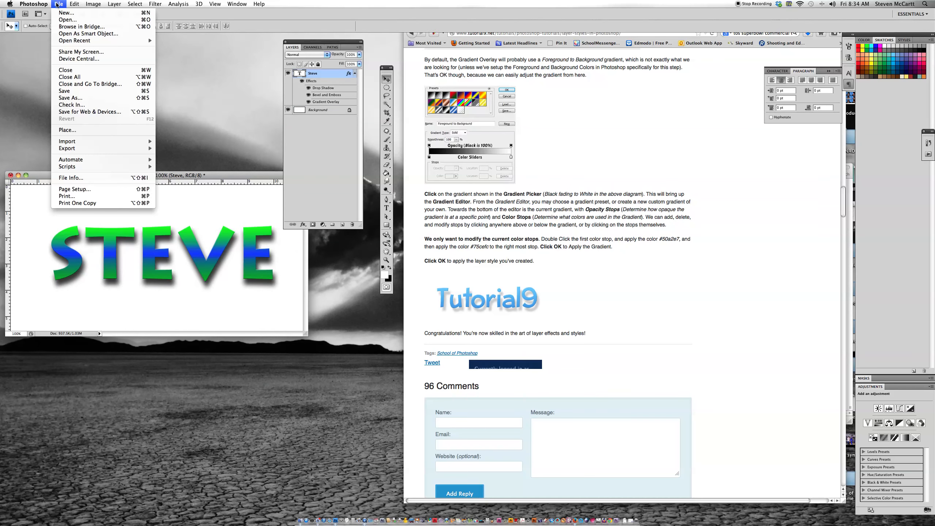
click(67, 90)
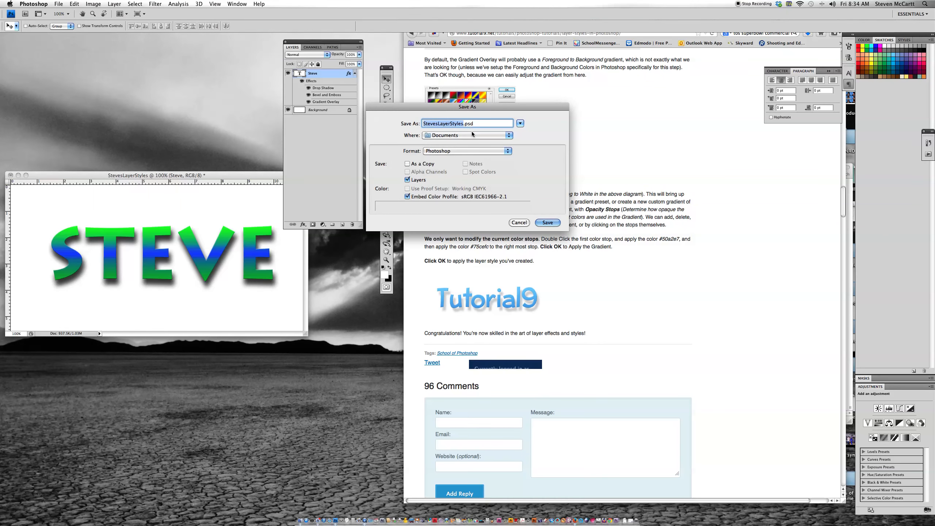
click(549, 223)
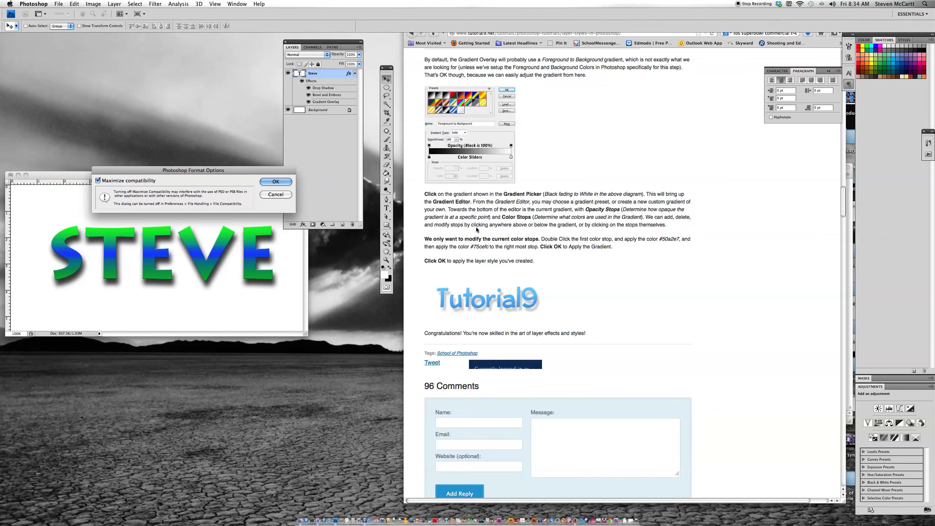
click(280, 182)
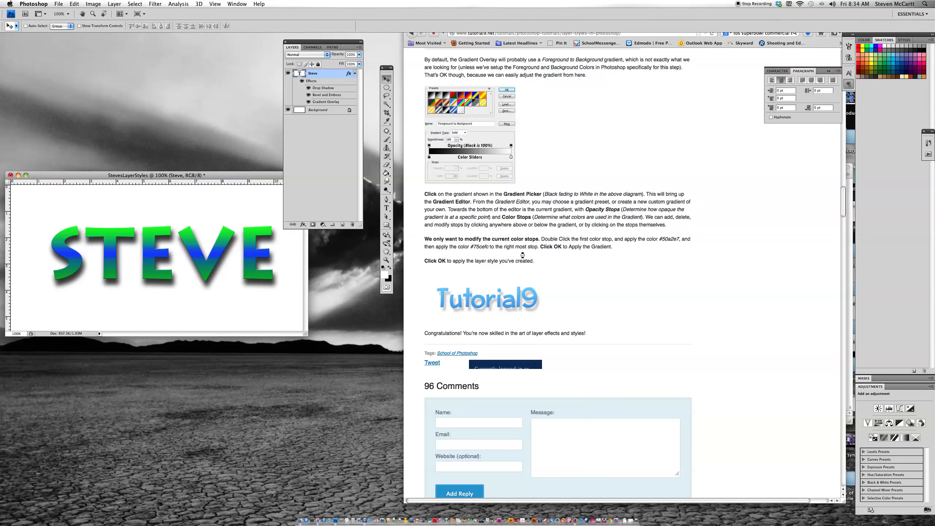
Save a JPEG copy of the document in Documents with Maximum quality 12 and the Baseline ("Standard") format.
click(59, 4)
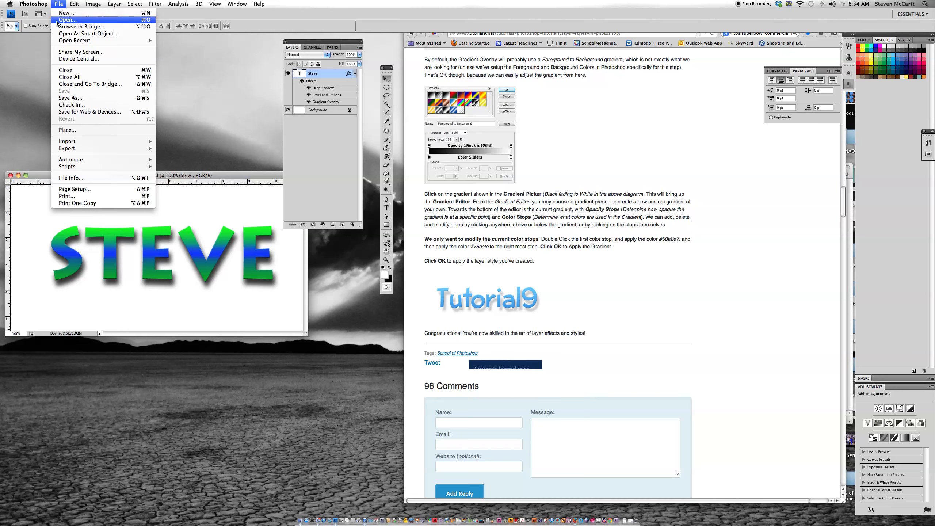
click(62, 98)
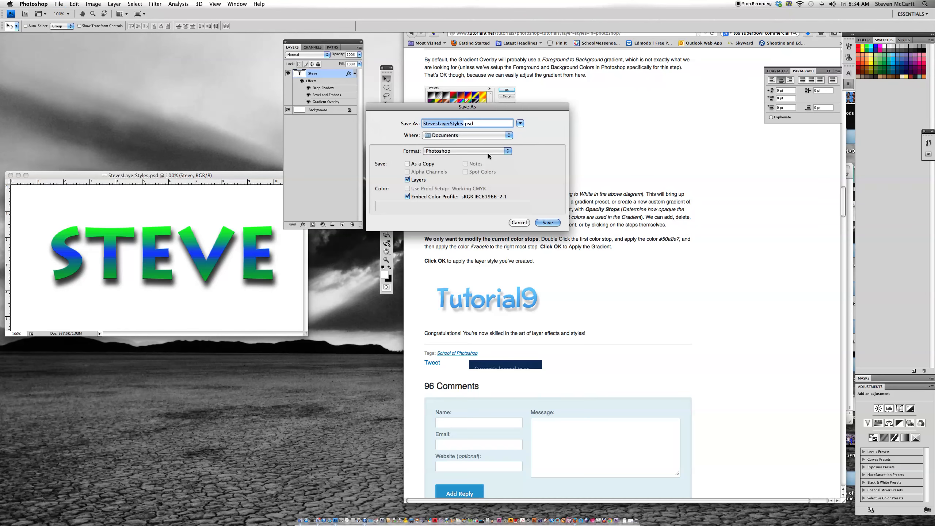
click(463, 151)
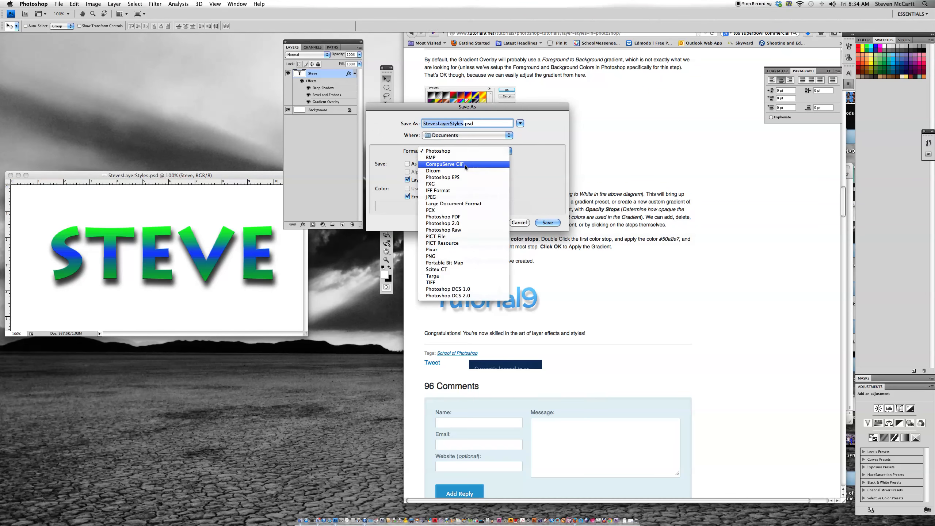
click(465, 194)
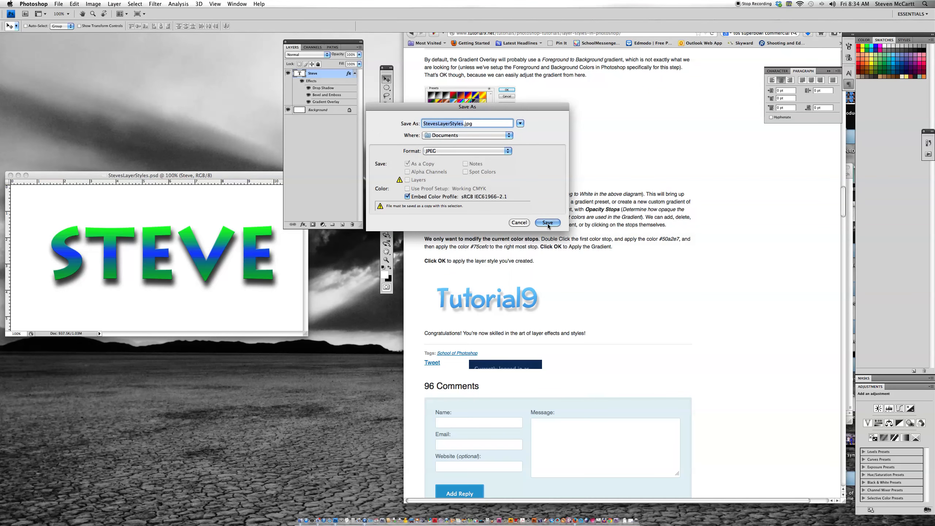
click(547, 222)
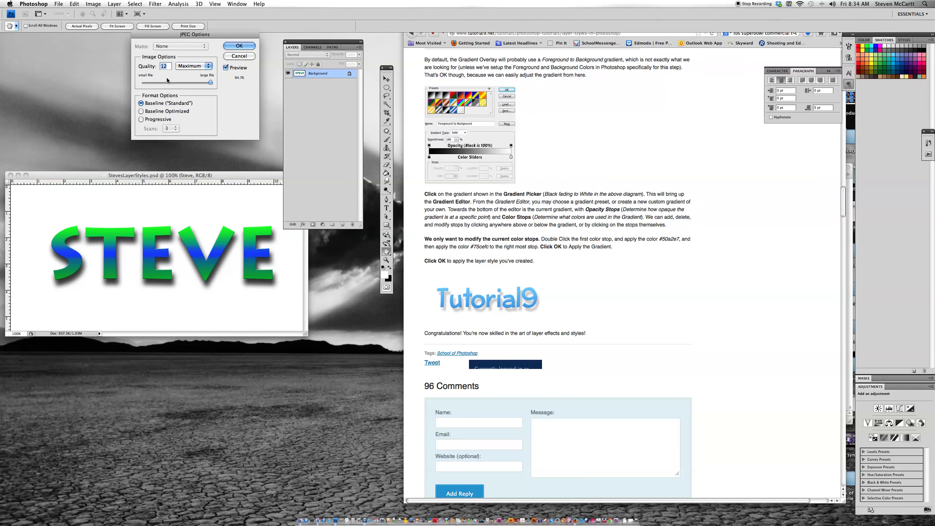
click(236, 47)
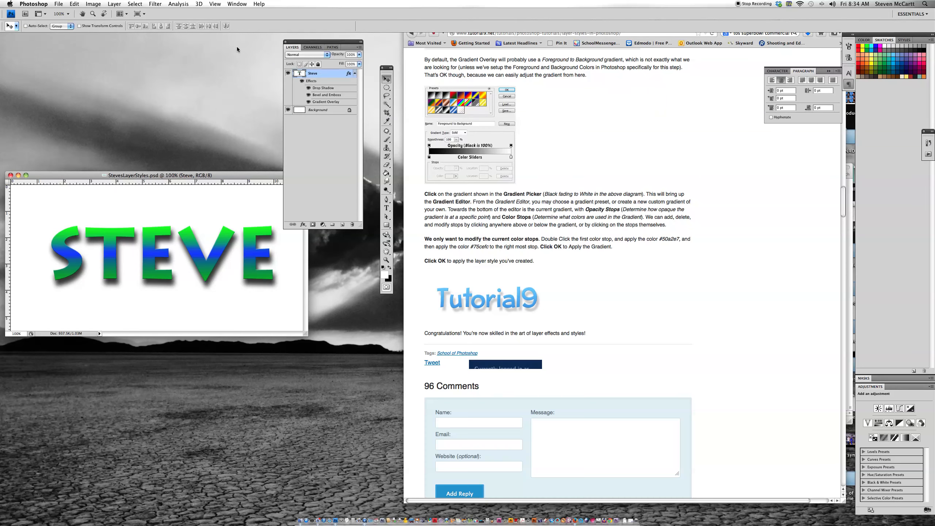